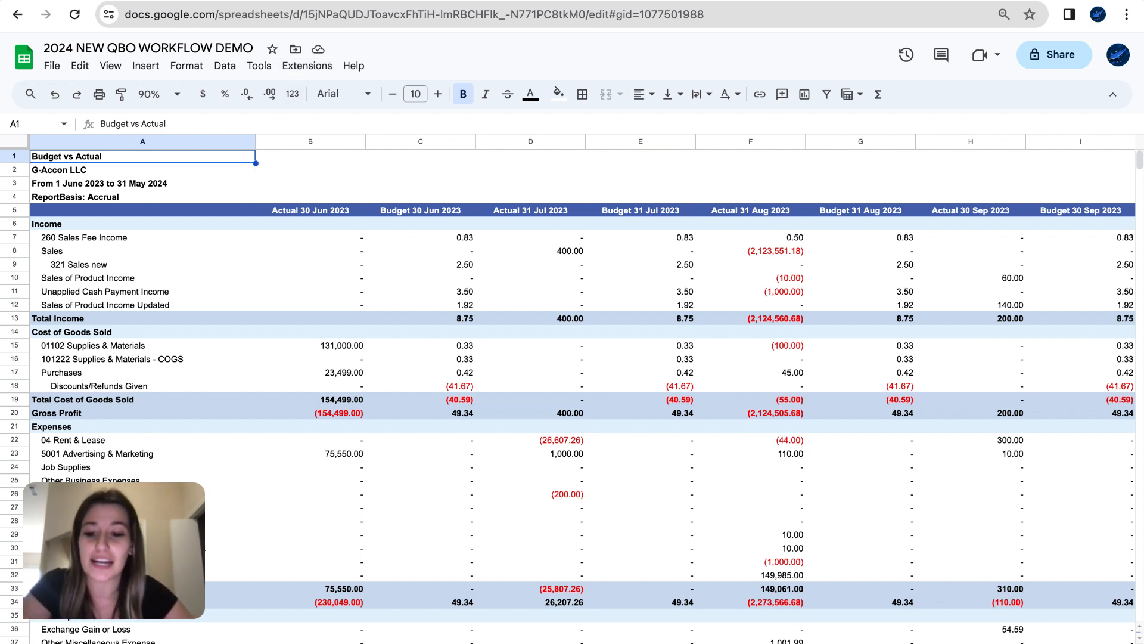
- Check the Balance Sheet tab, then start a G-Accon for QuickBooks Automation > Create Workflow form
key("ctrl+shift+Page_Down")
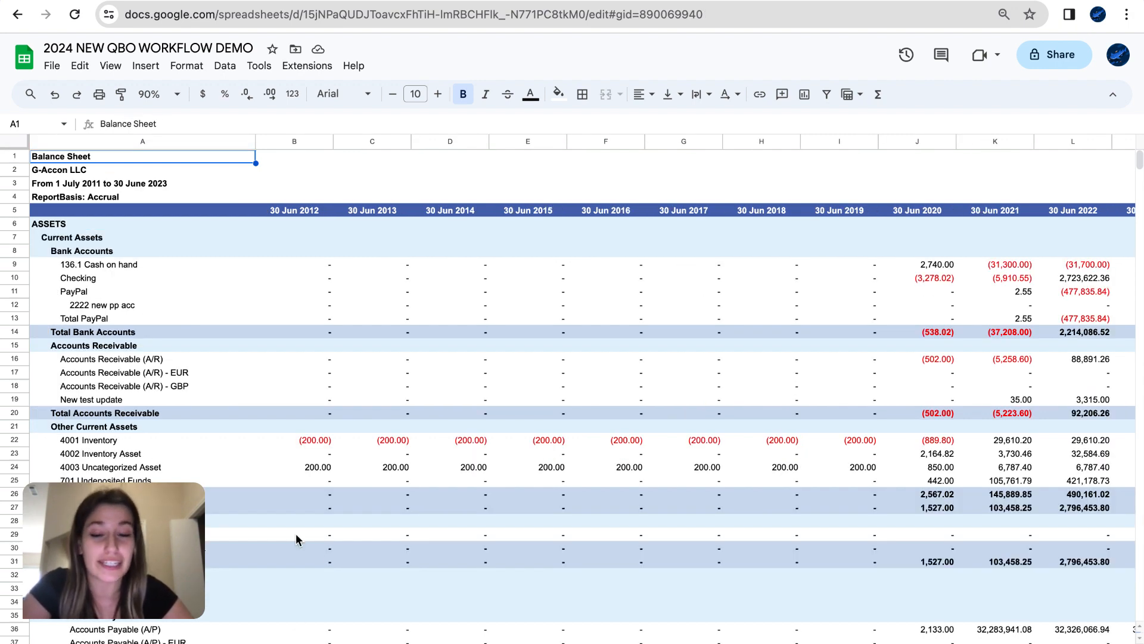
key("ctrl+shift+Page_Up")
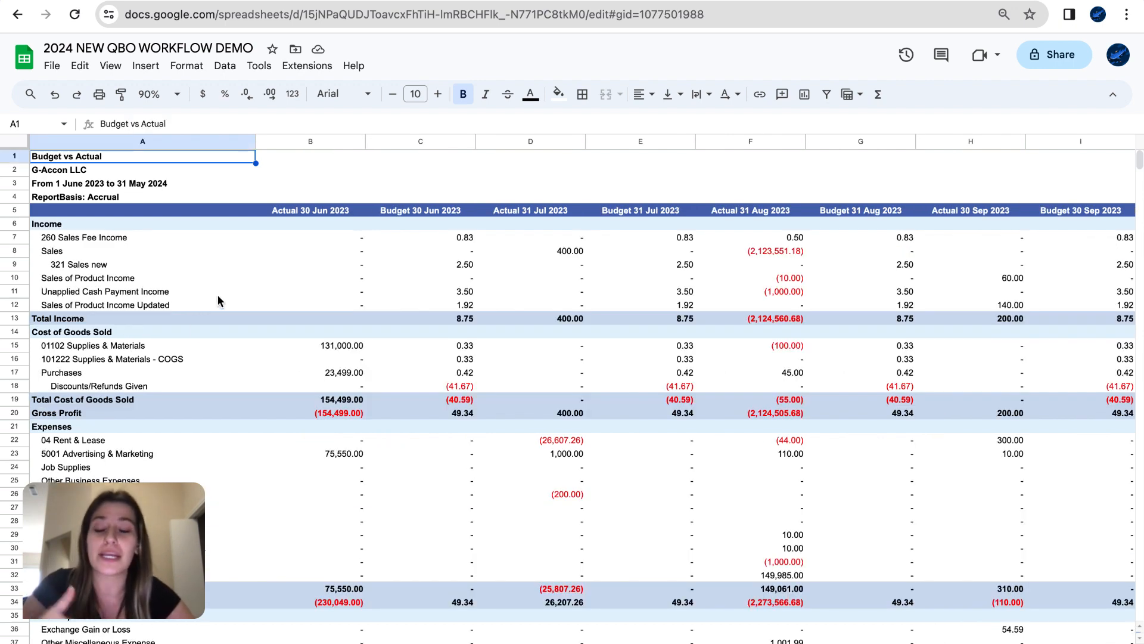
left_click(307, 66)
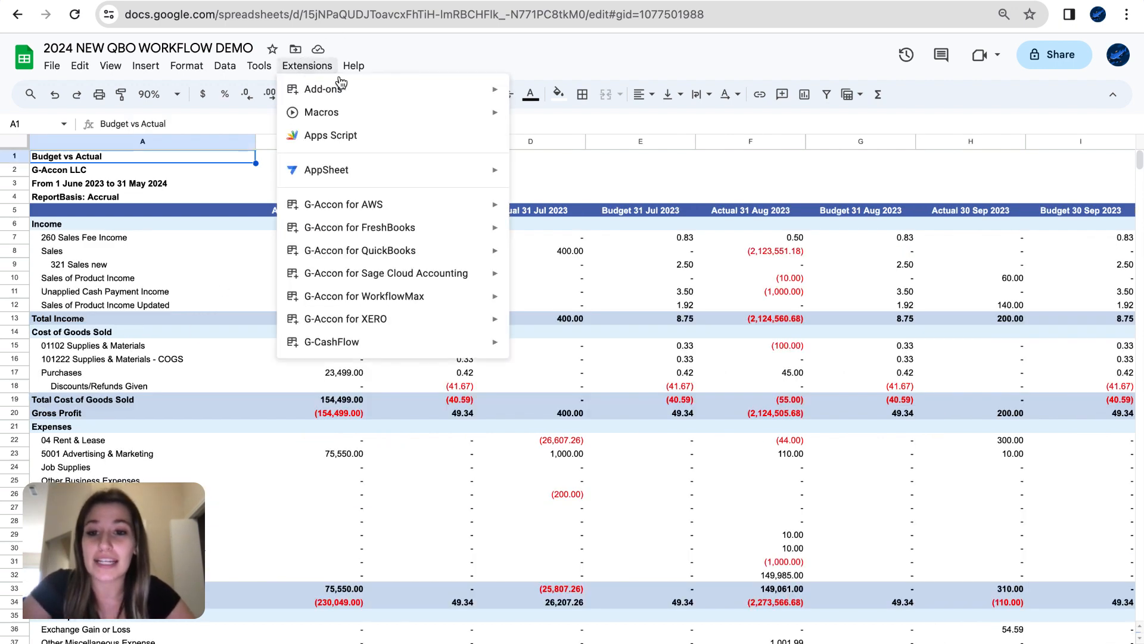
mouse_move(354, 253)
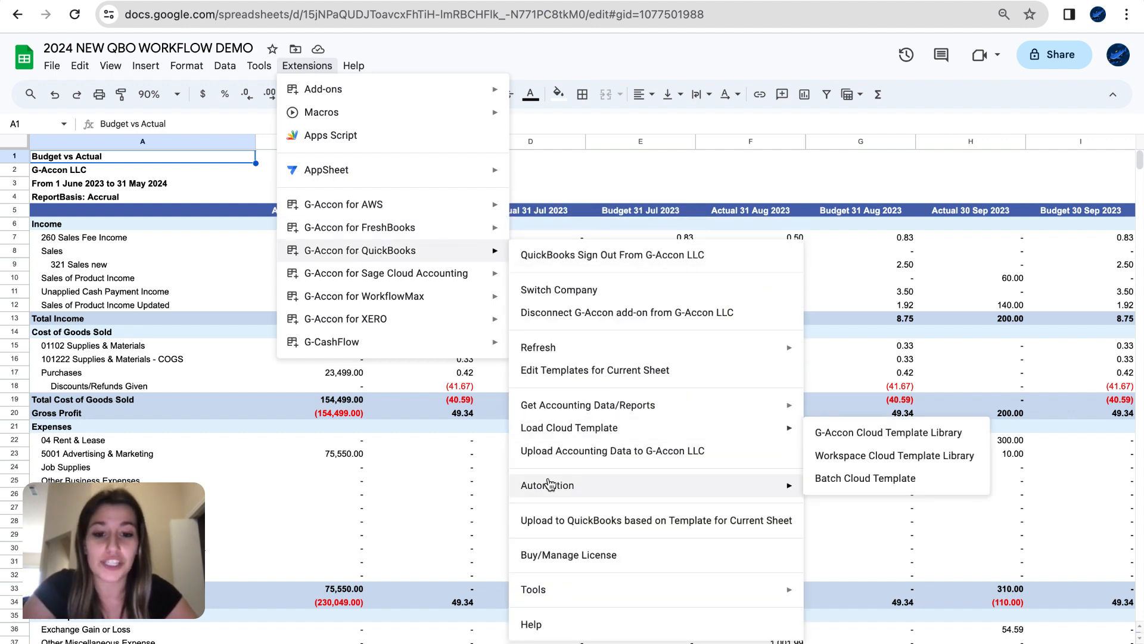
mouse_move(549, 484)
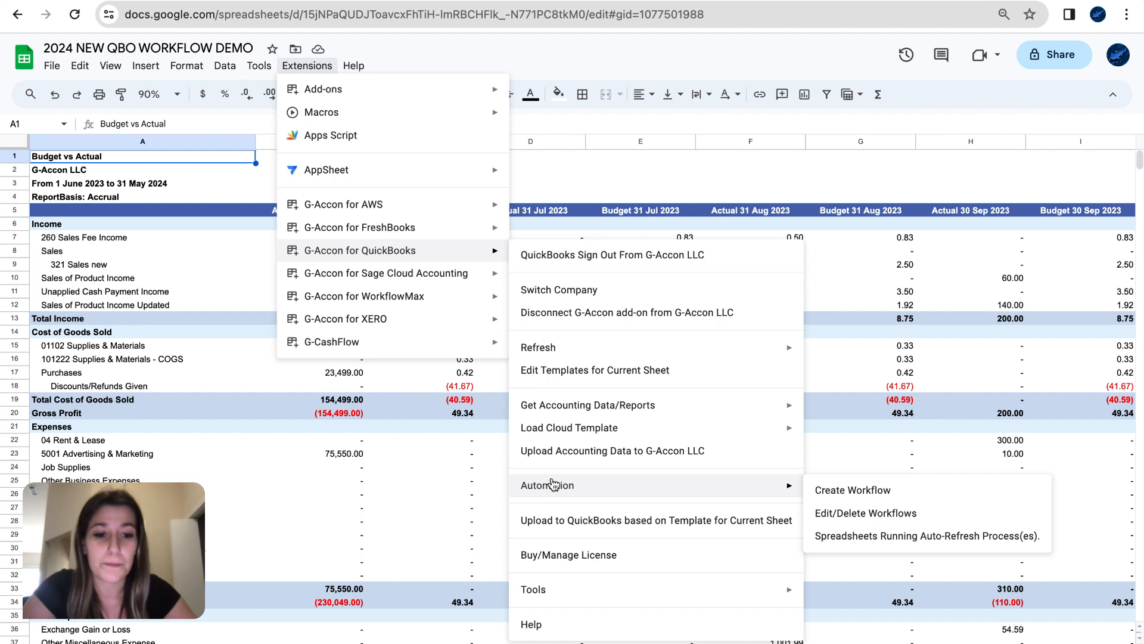
left_click(827, 491)
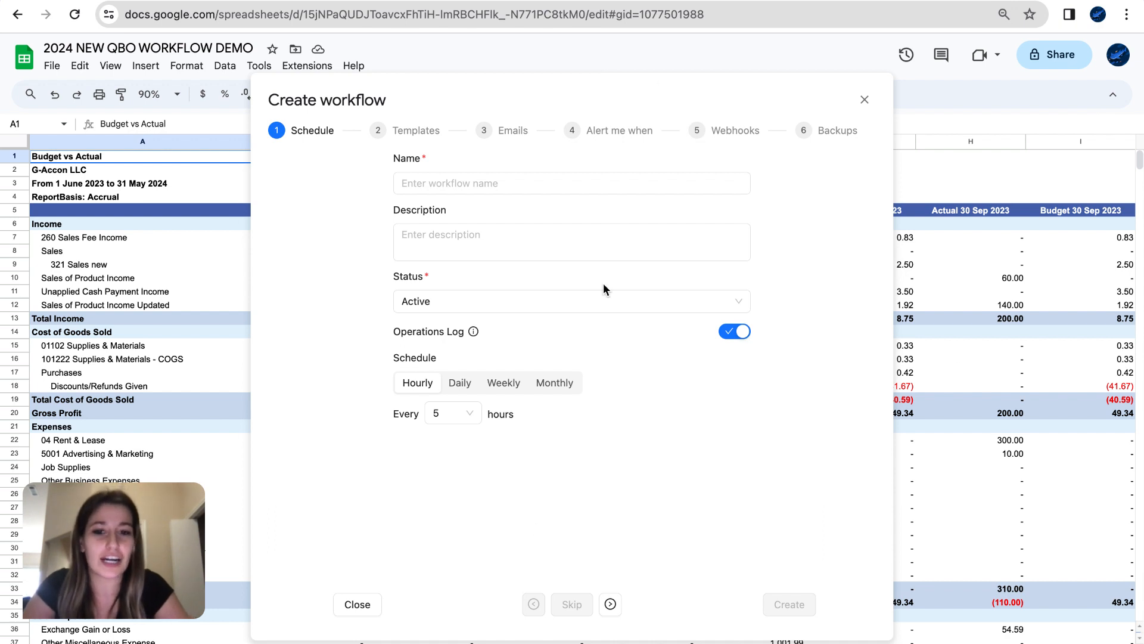
- Enter 'Demo 2024' as the workflow name and 'demonstration' as its description
left_click(462, 188)
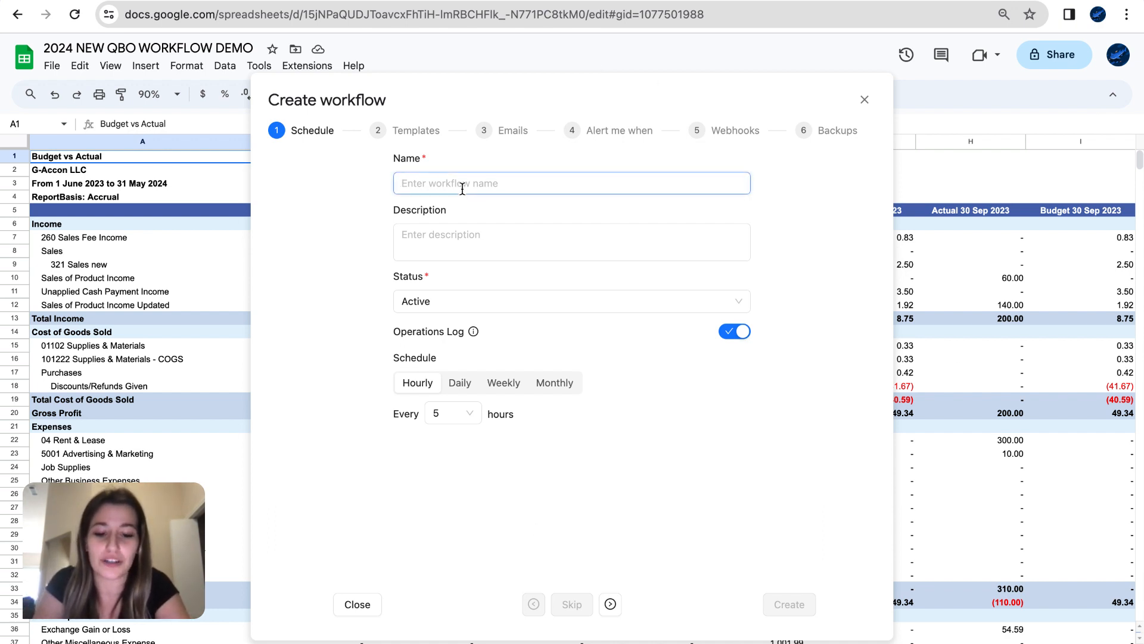
type("Demo 2024")
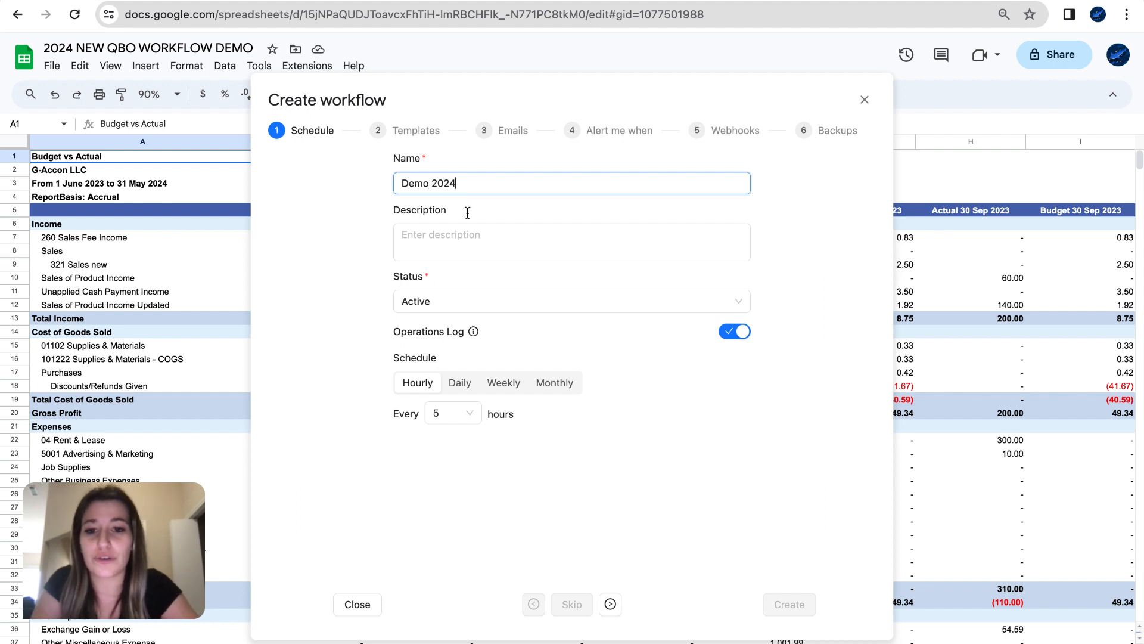
left_click(485, 249)
type("demonstration")
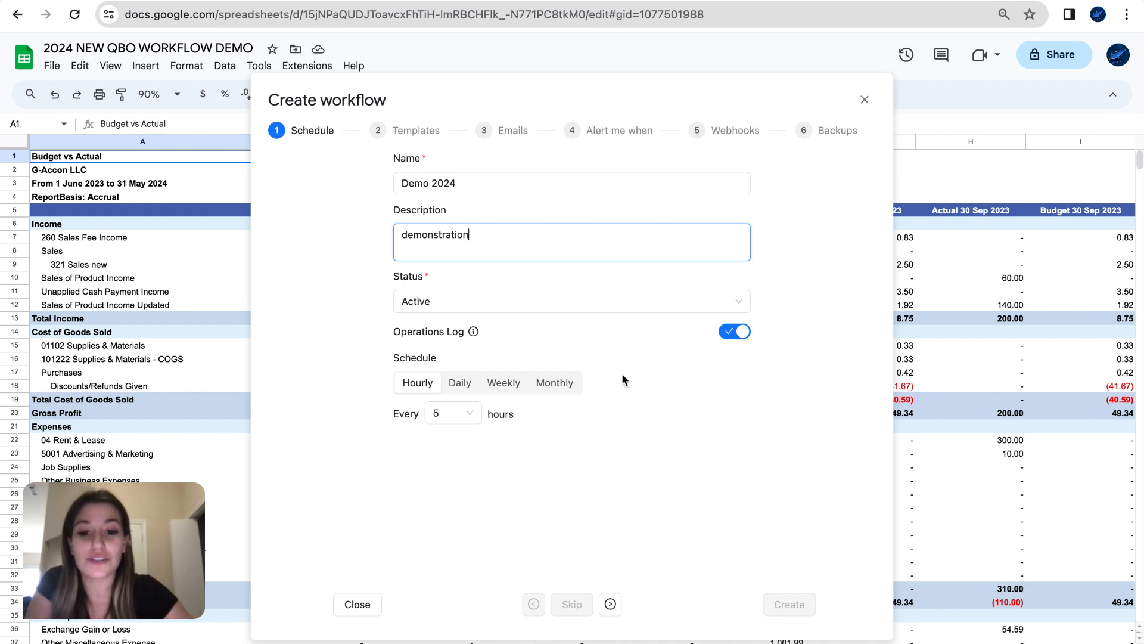
- Schedule the workflow to run daily around 06:00 and continue to template selection
left_click(456, 416)
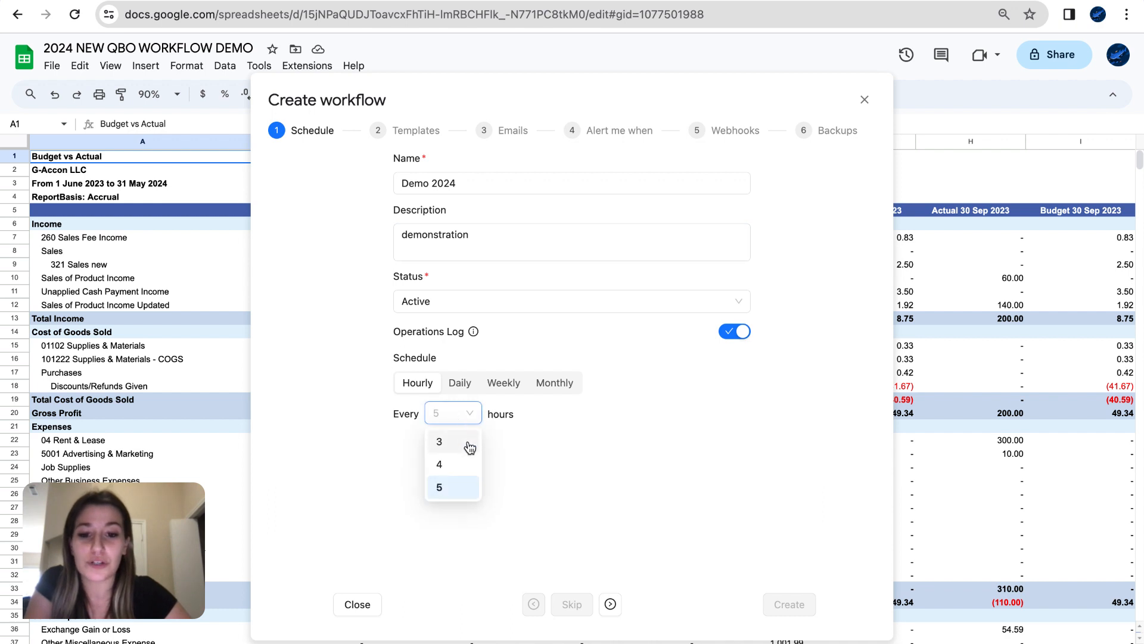
left_click(469, 447)
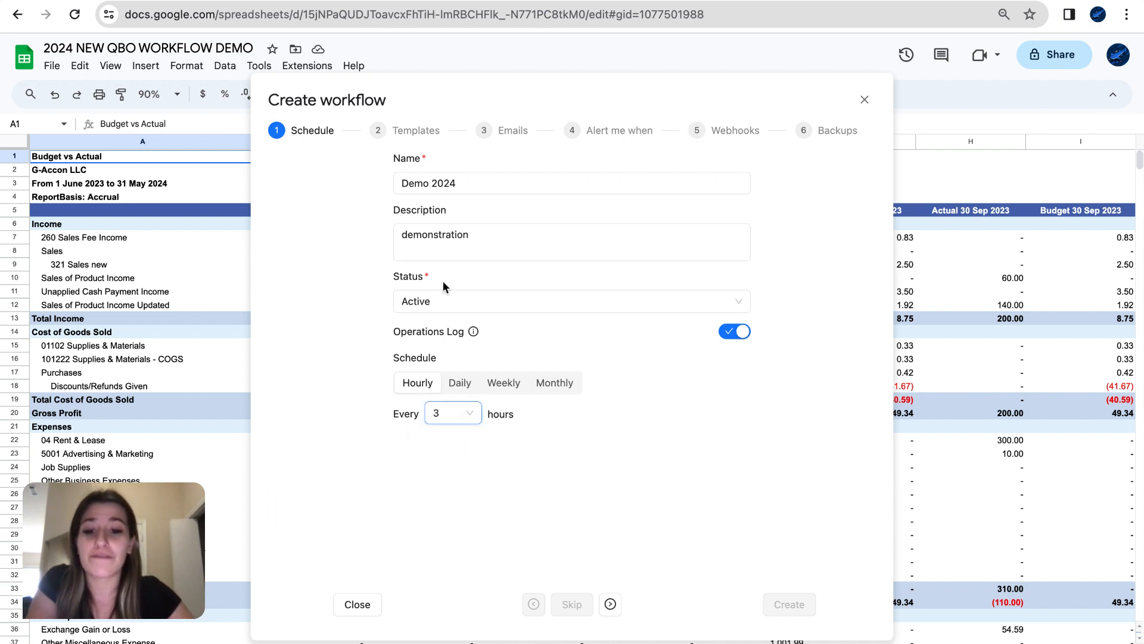
left_click(552, 384)
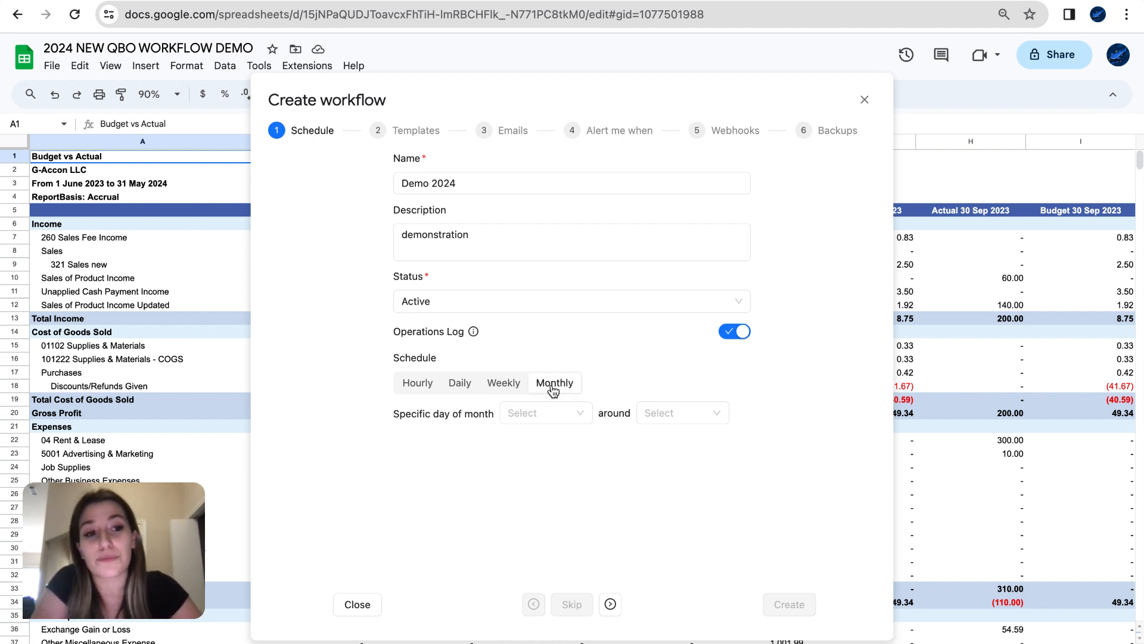
left_click(462, 385)
left_click(534, 417)
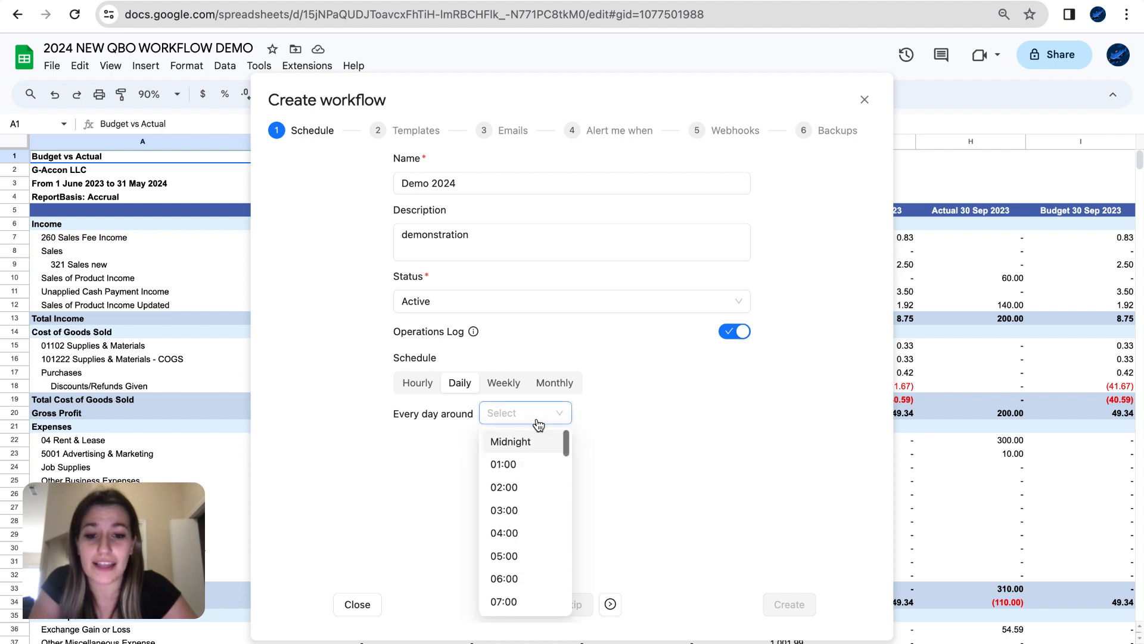
left_click(527, 578)
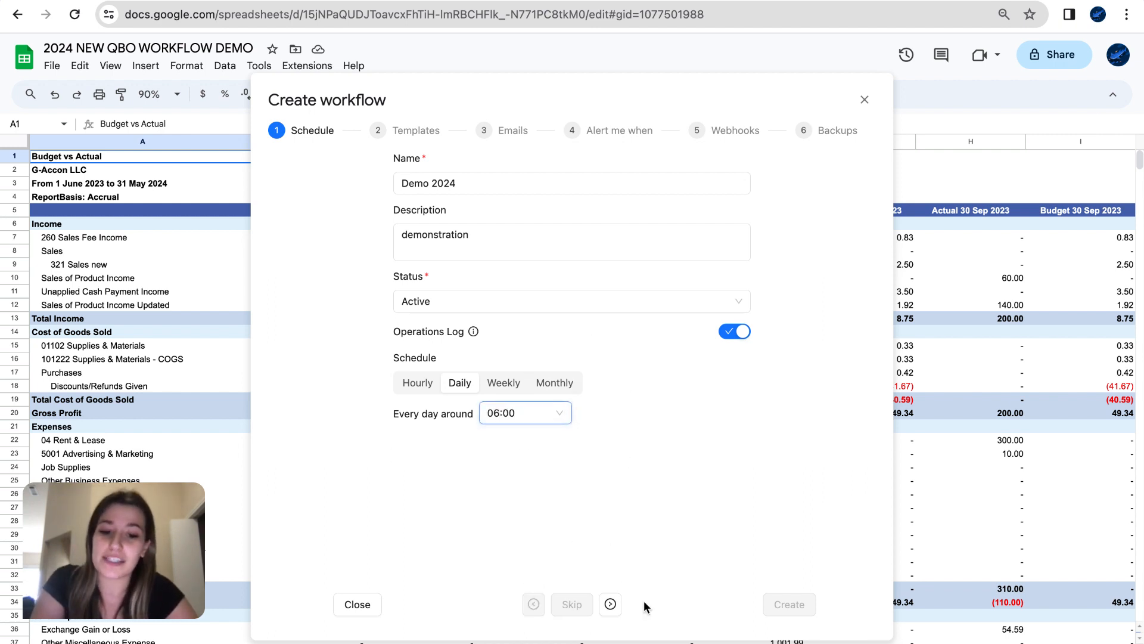
left_click(611, 605)
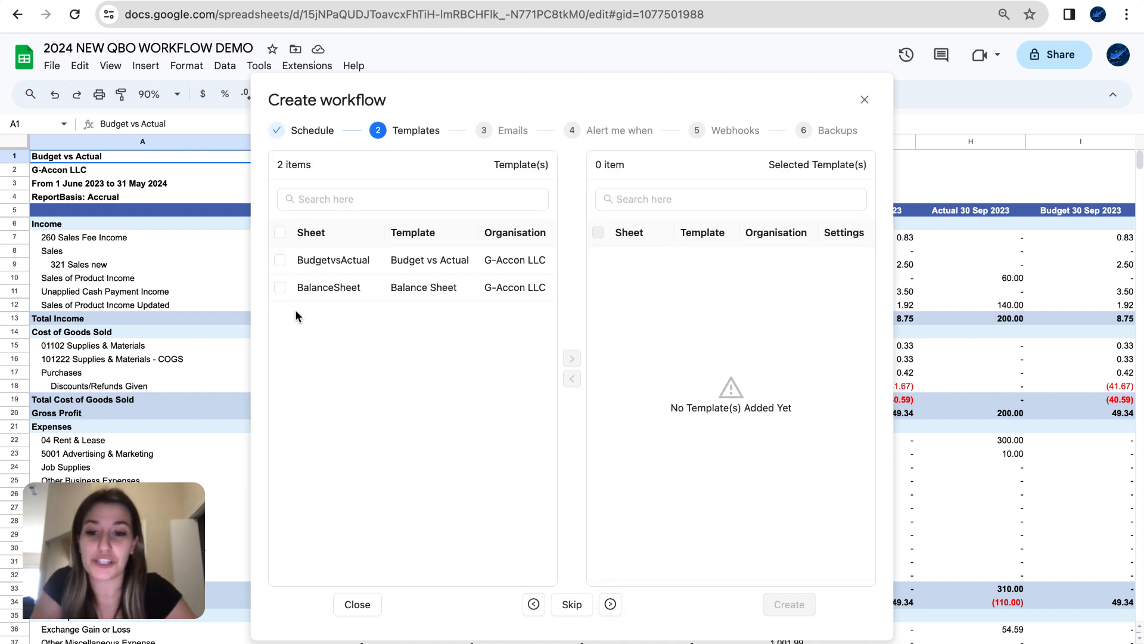
- Move the BudgetvsActual and BalanceSheet templates into the Selected Template(s) list
left_click(281, 260)
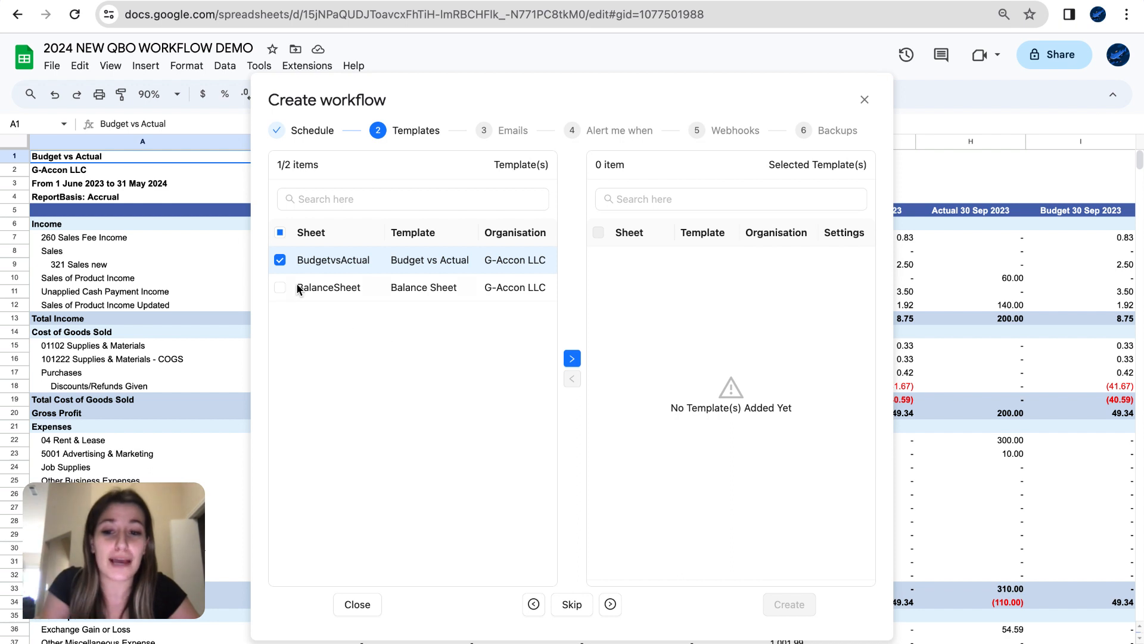
left_click(279, 231)
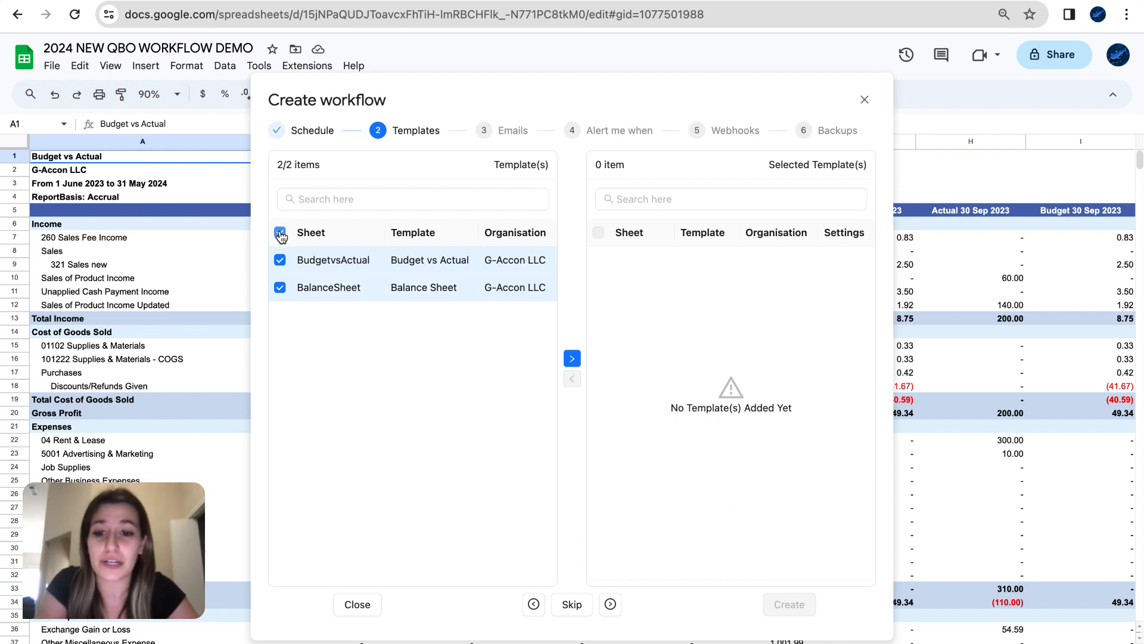
left_click(280, 232)
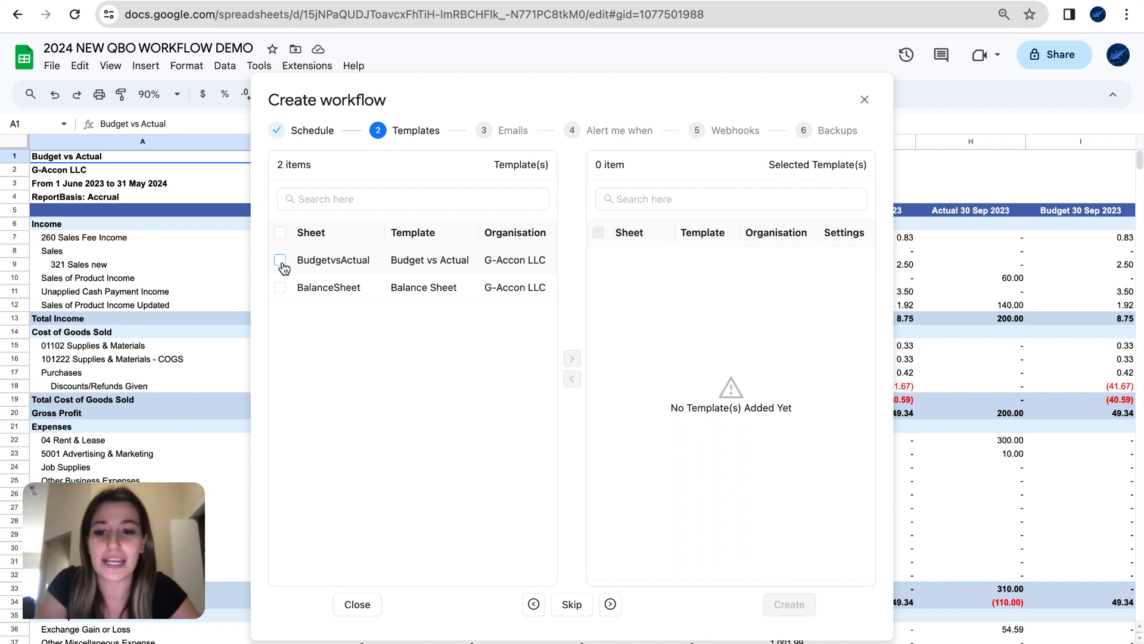
left_click(281, 261)
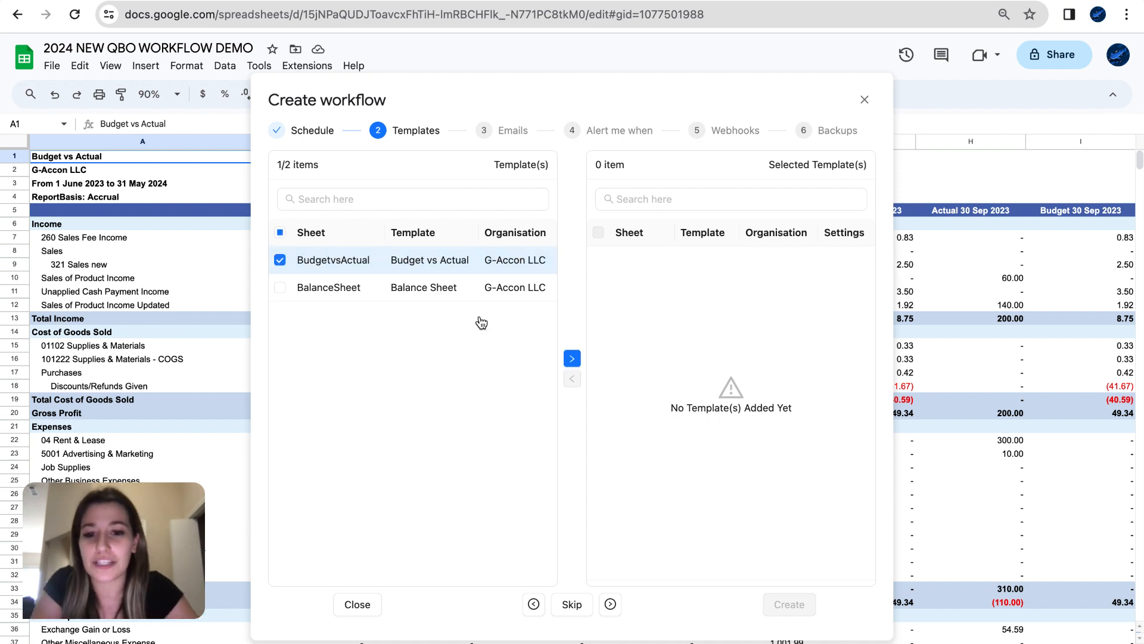
left_click_drag(404, 263, 757, 273)
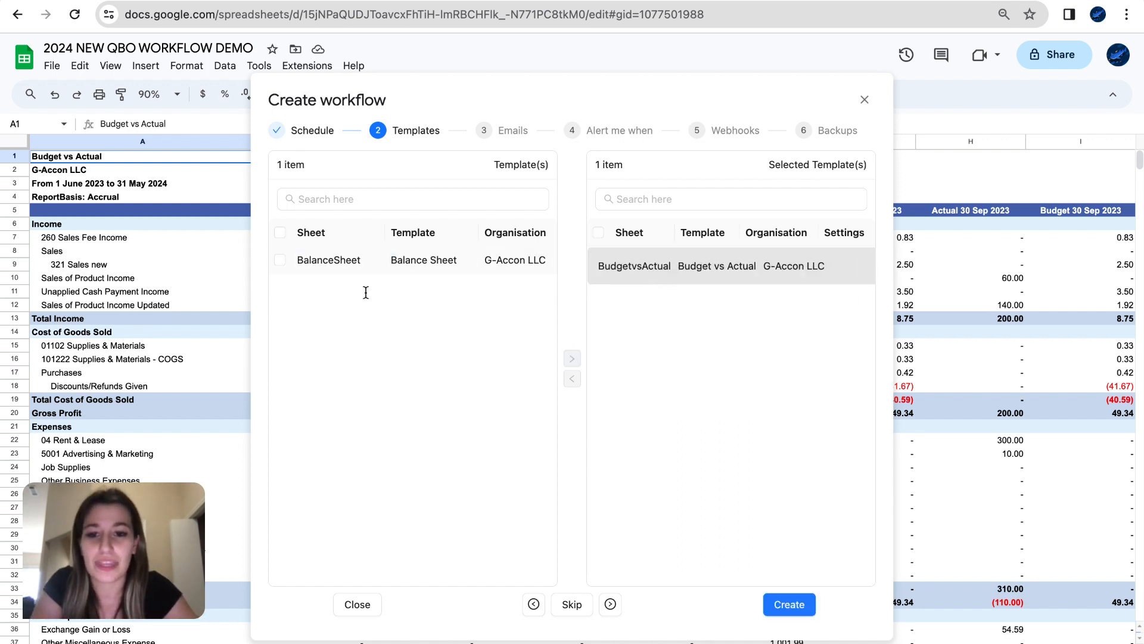
left_click(280, 262)
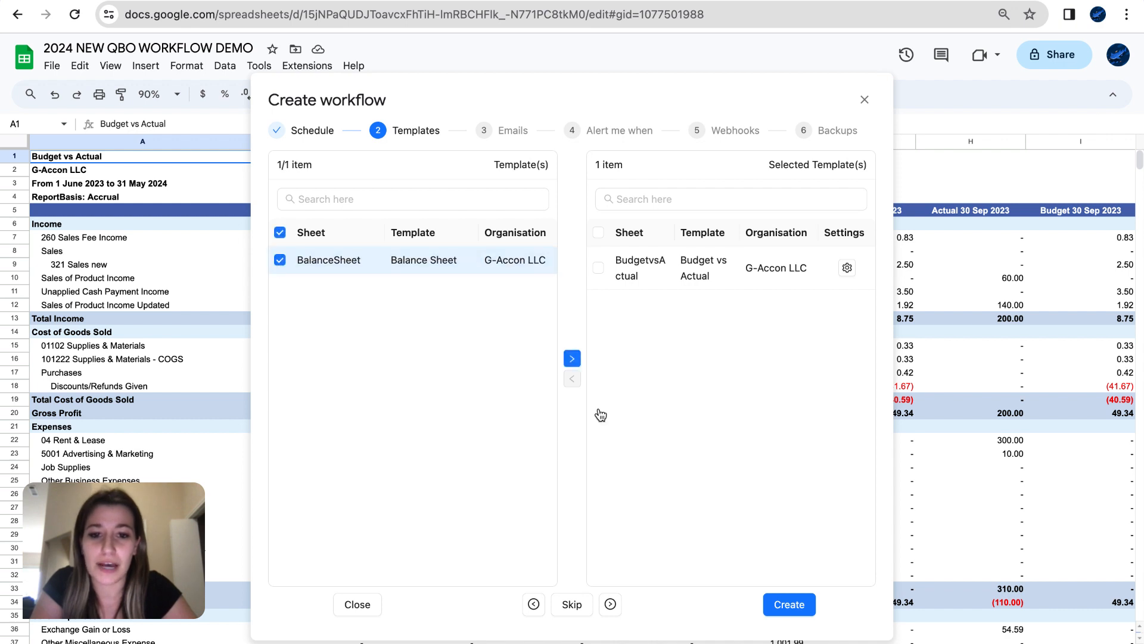
left_click(572, 359)
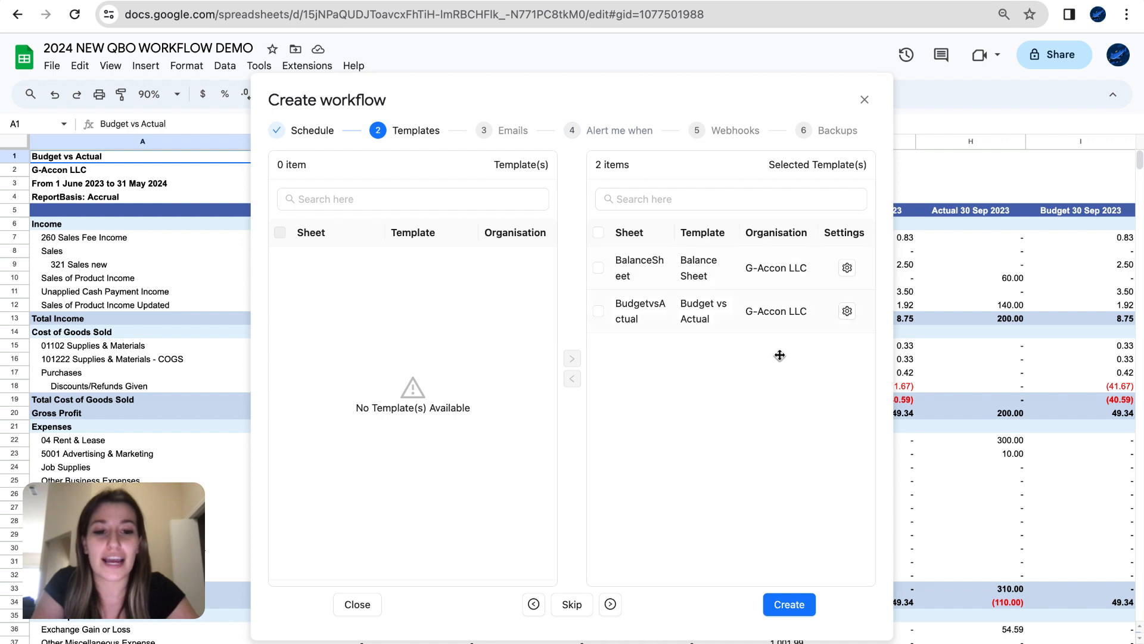
- Enable error-notification email and stop-on-failure for the BalanceSheet template
left_click(847, 268)
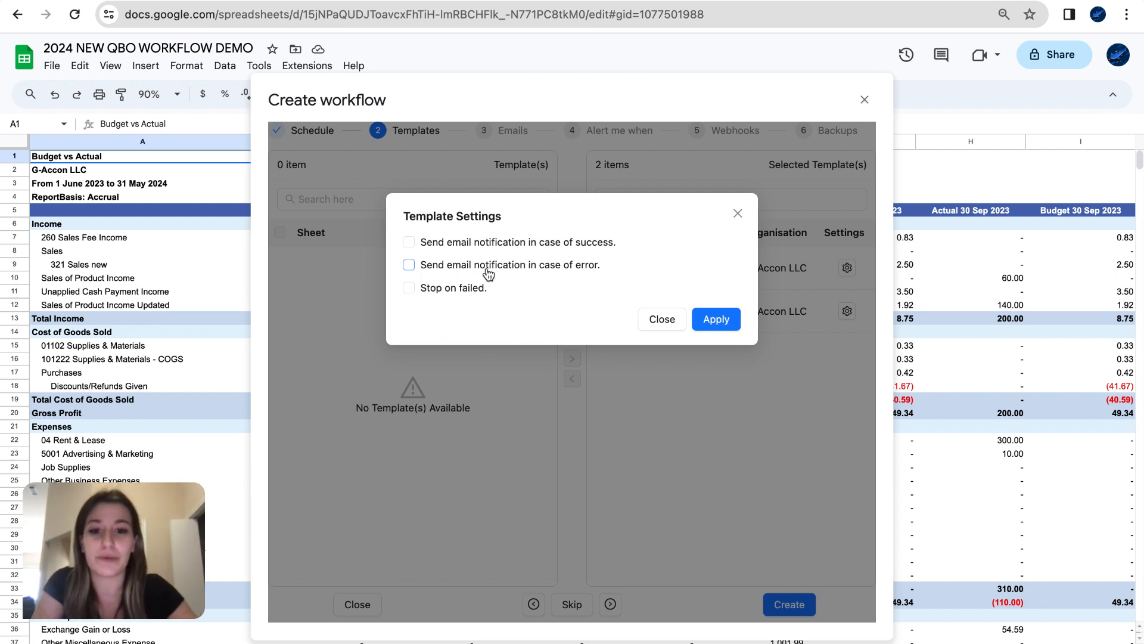
left_click(409, 265)
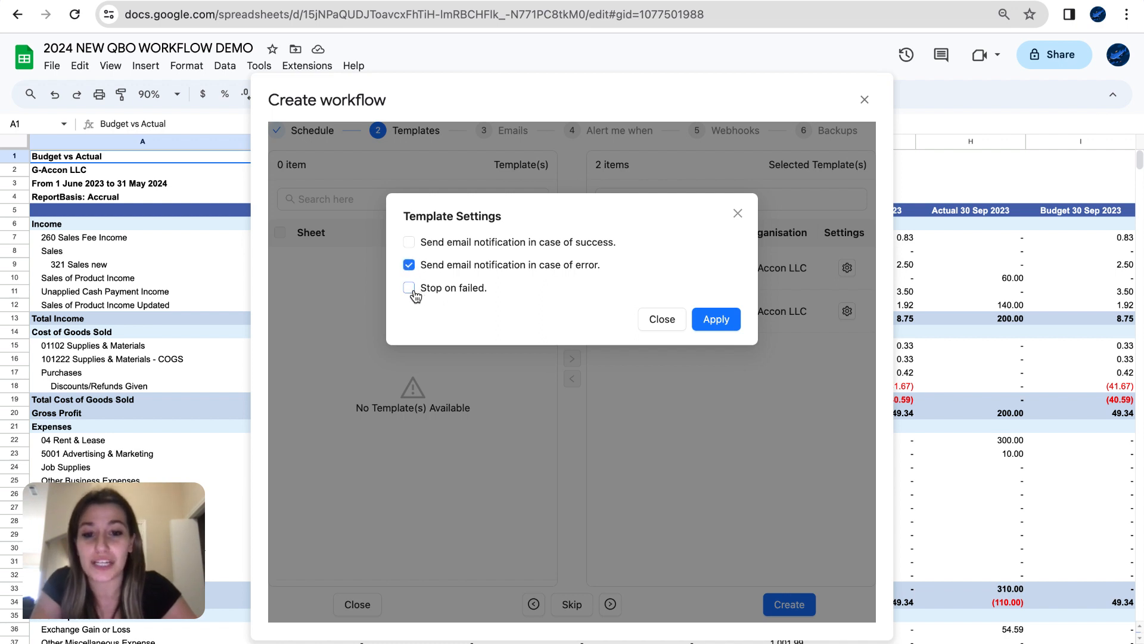
left_click(409, 289)
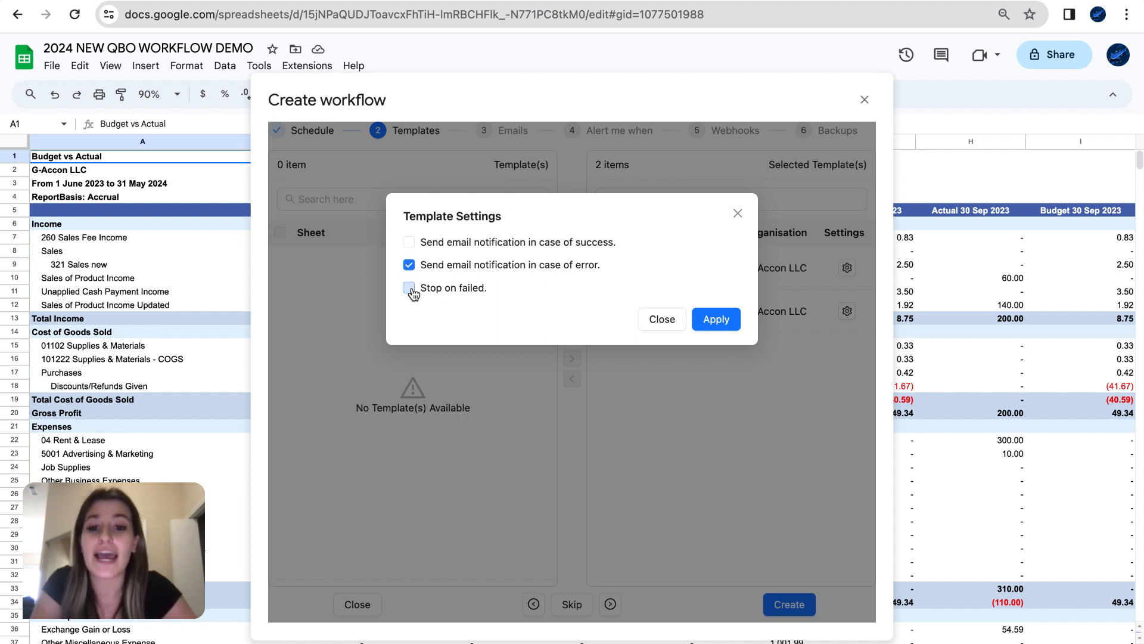
left_click(723, 323)
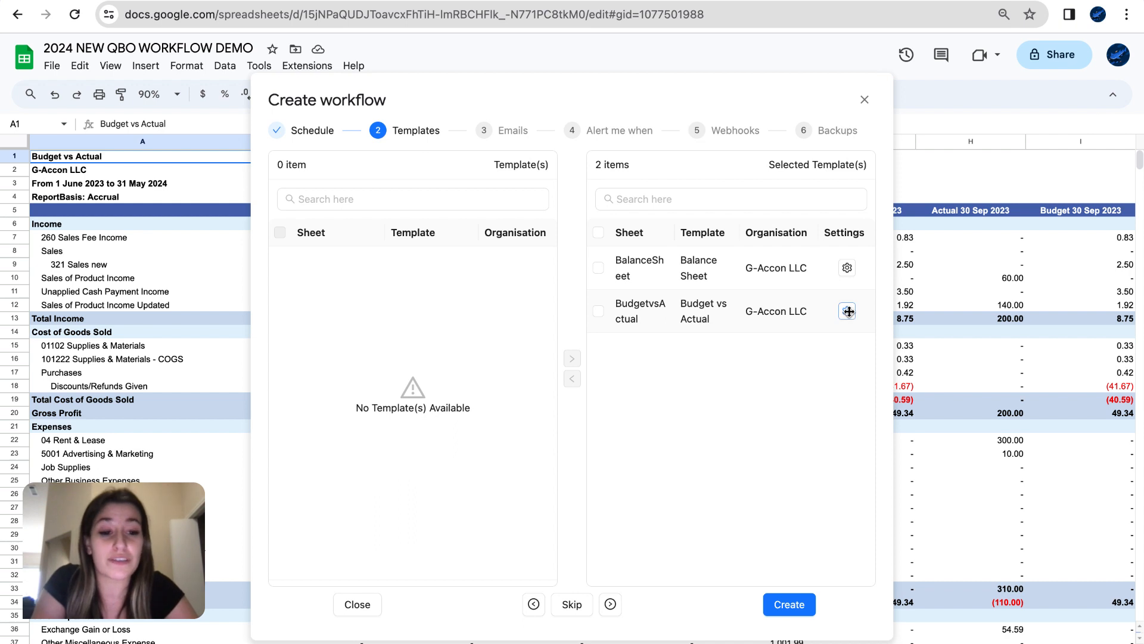
- Enable error-notification email for the BudgetvsActual template and proceed to Emails
left_click(846, 310)
left_click(409, 264)
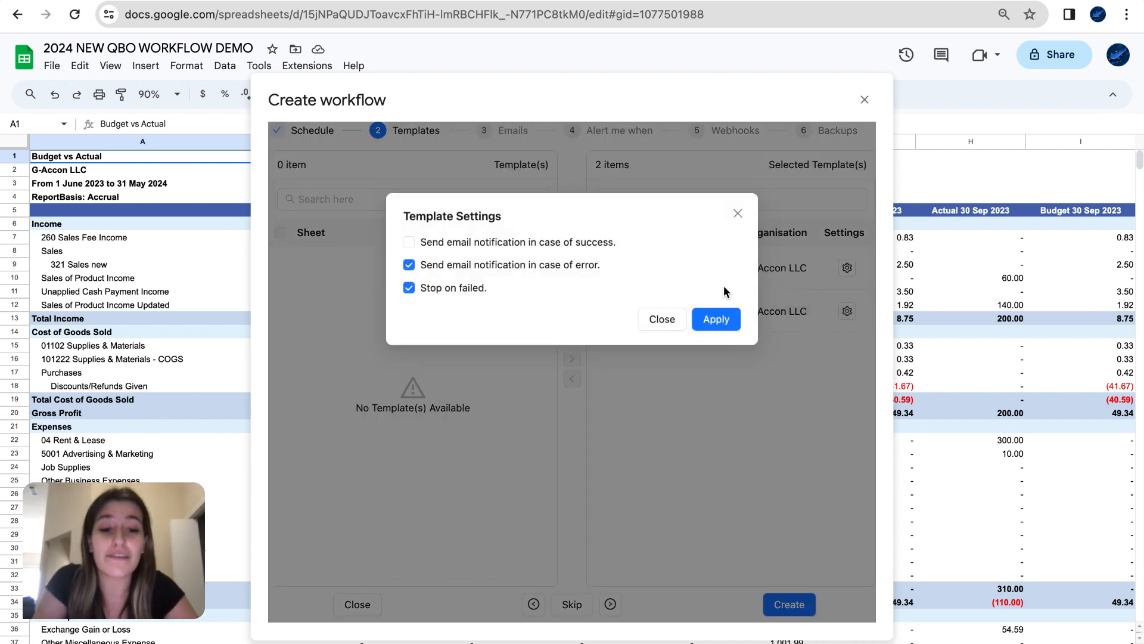
left_click(716, 320)
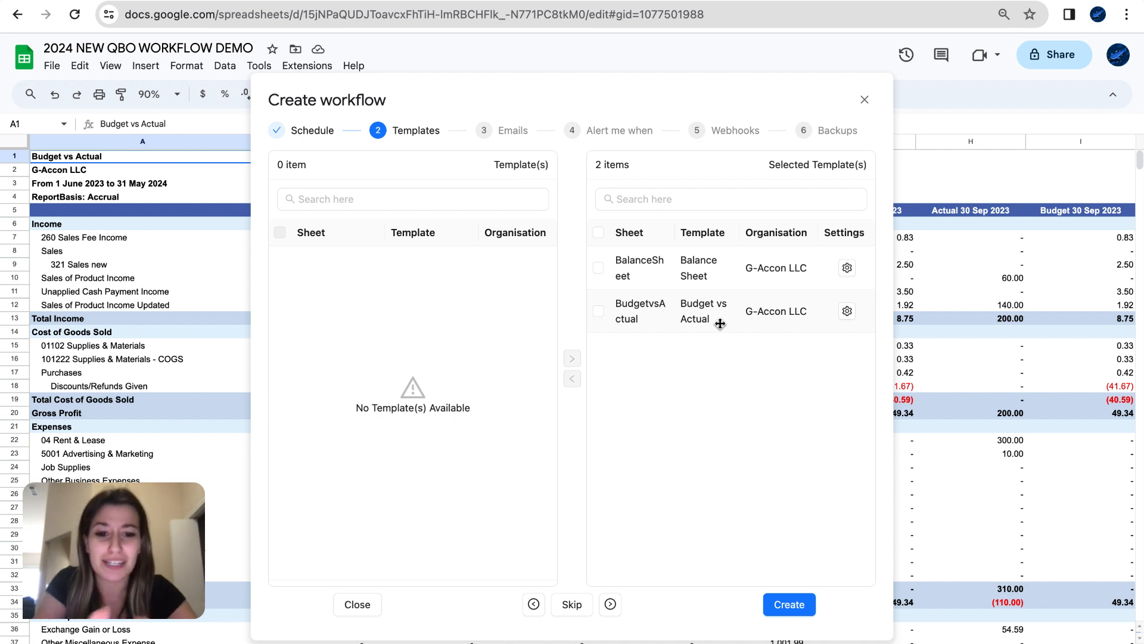
left_click(610, 605)
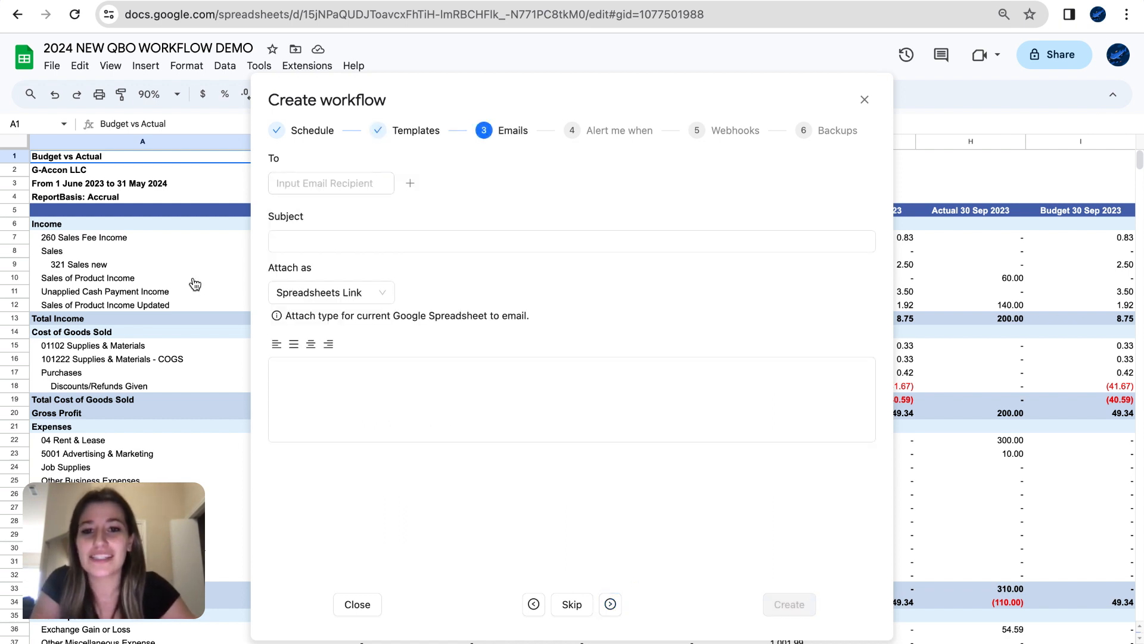
- Leave the recipient empty, keep Spreadsheets Link as attachment type, and advance to Alert me when
left_click(314, 182)
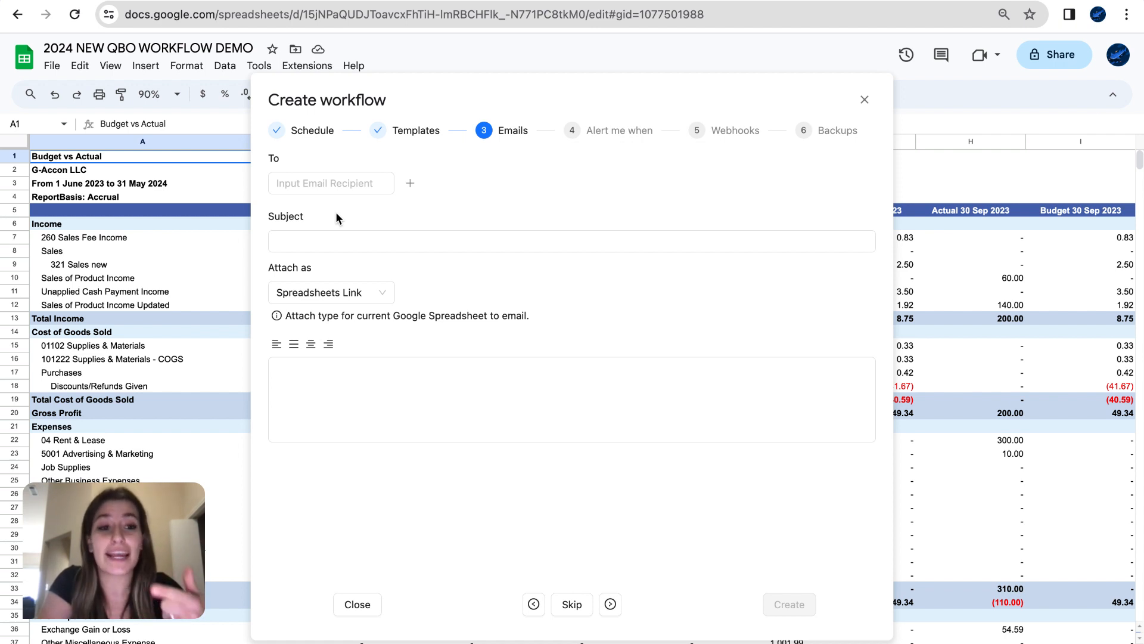
left_click(332, 186)
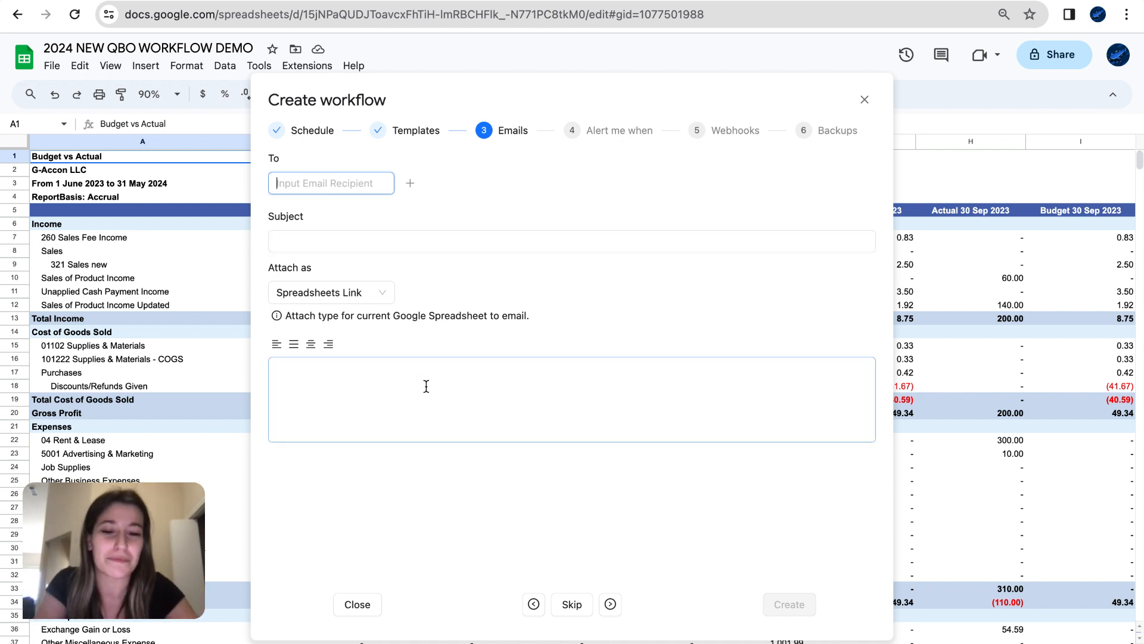
left_click(376, 295)
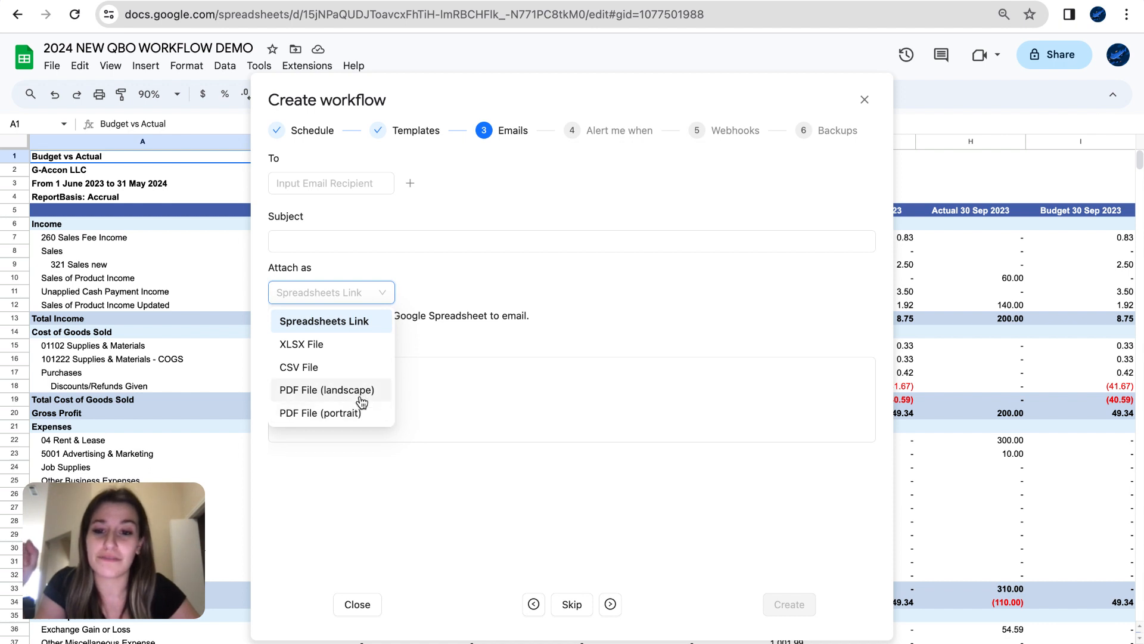
left_click(455, 275)
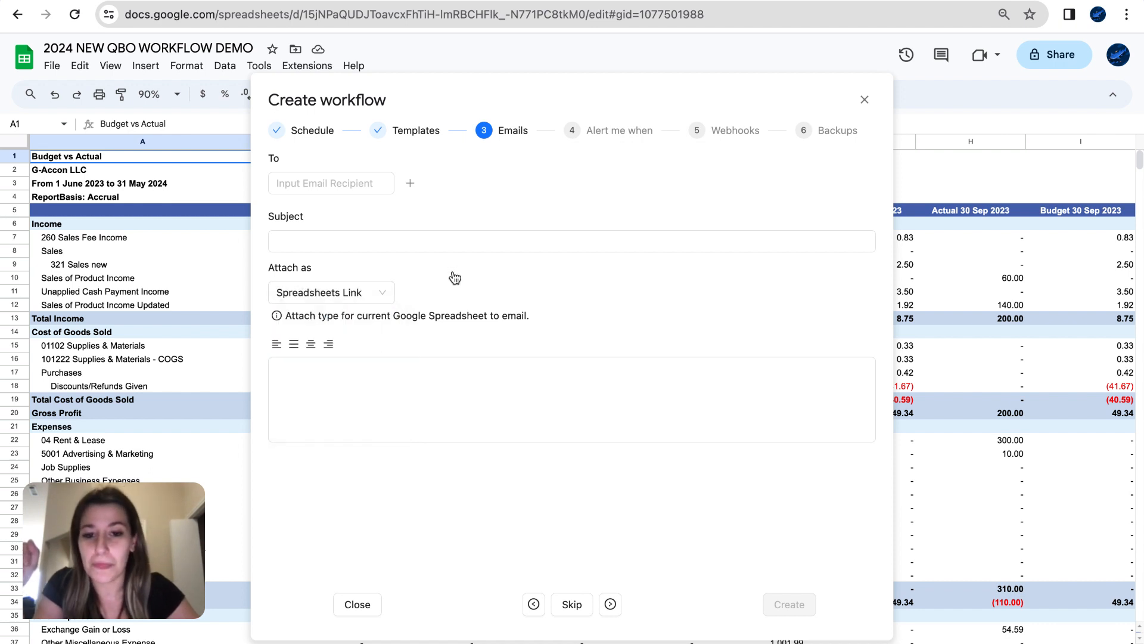
left_click(610, 604)
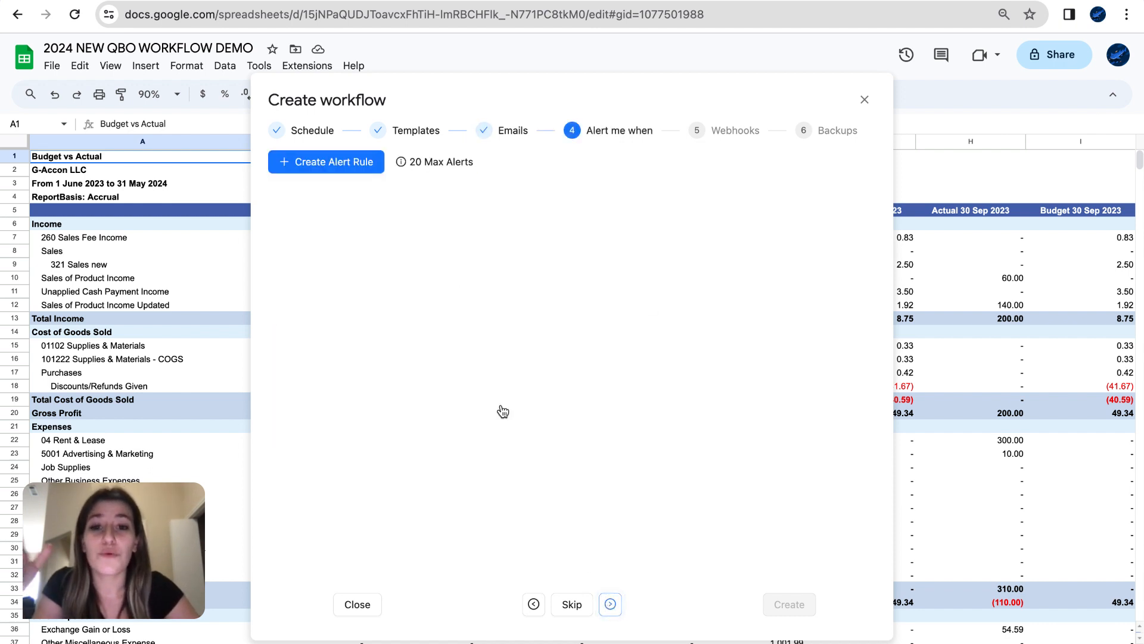
- Slide the dialog right, select B19 (154,499.00), and begin a new alert rule
triple_click(444, 95)
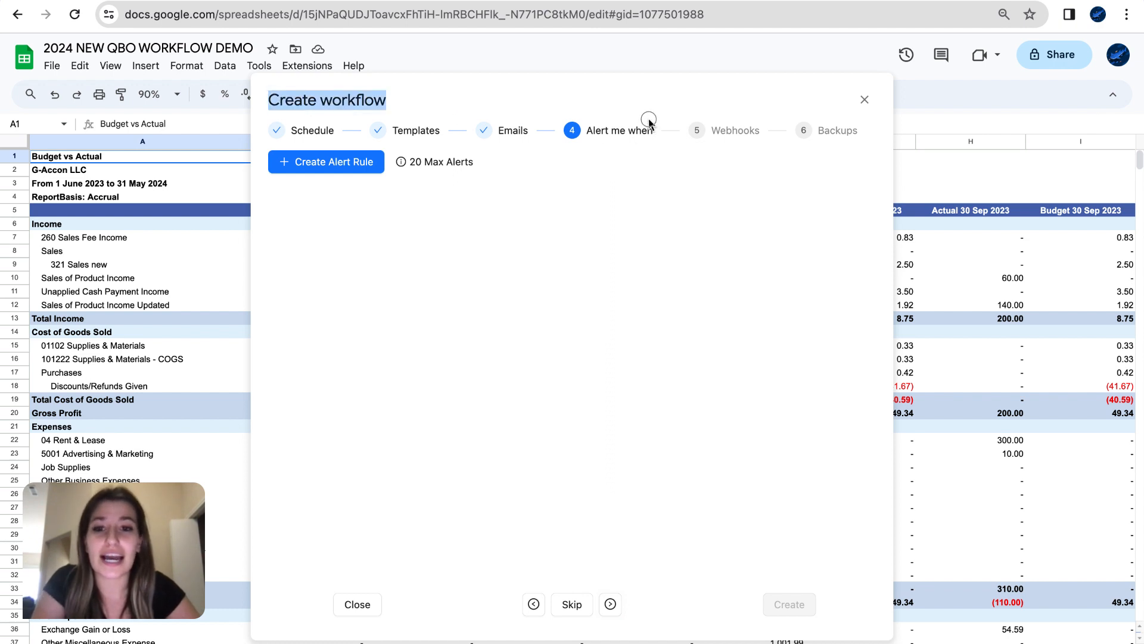
left_click(535, 113)
left_click_drag(459, 98, 656, 104)
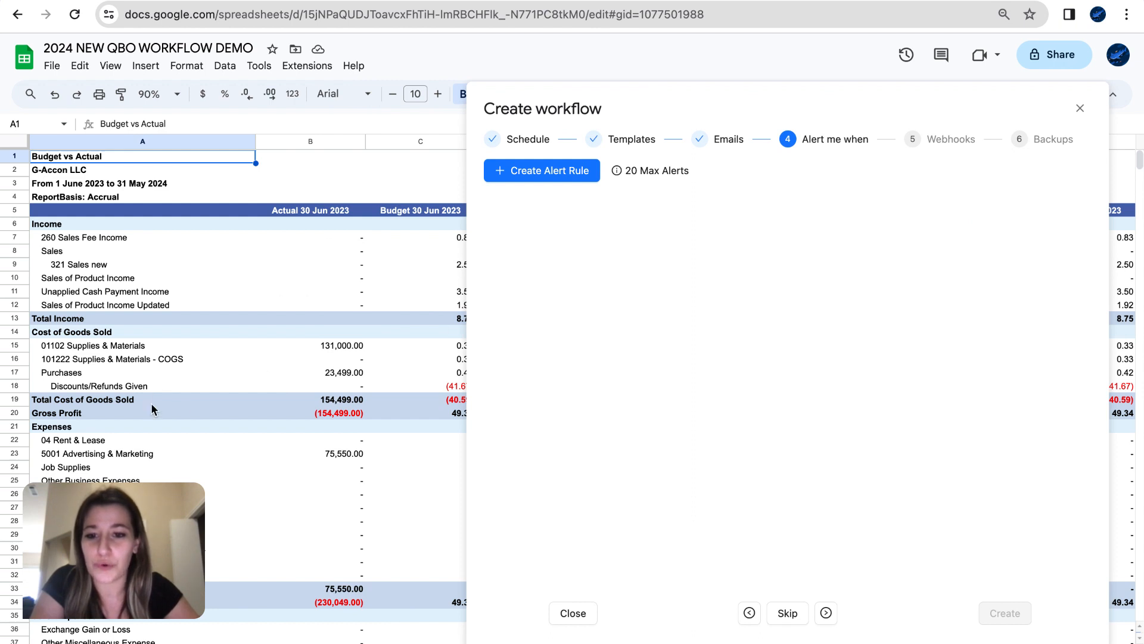
left_click(330, 403)
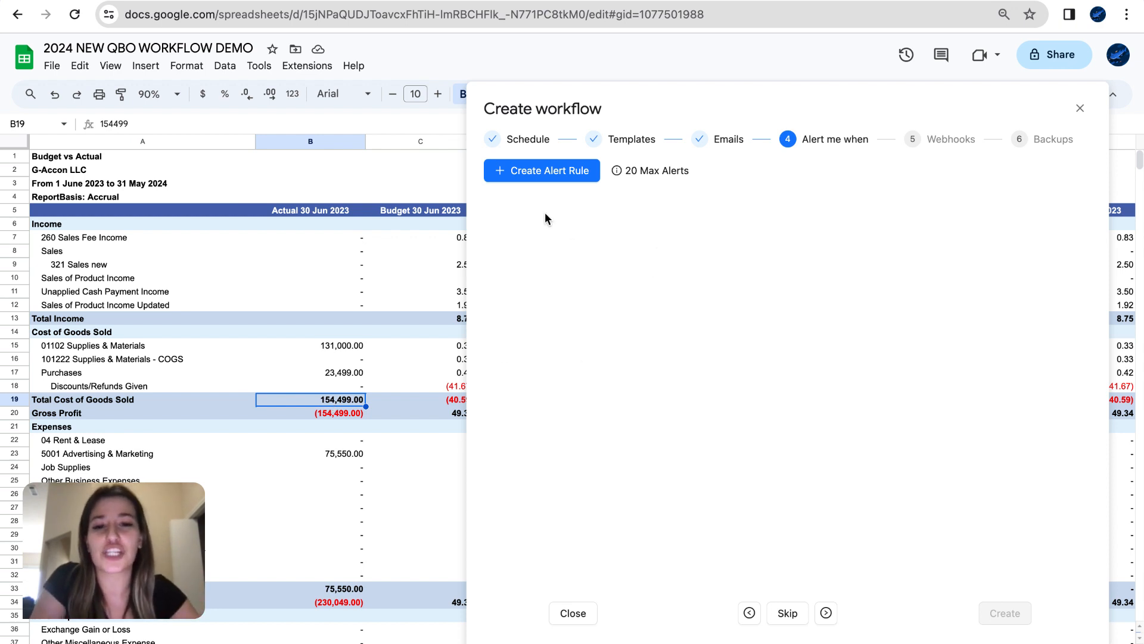
left_click(538, 174)
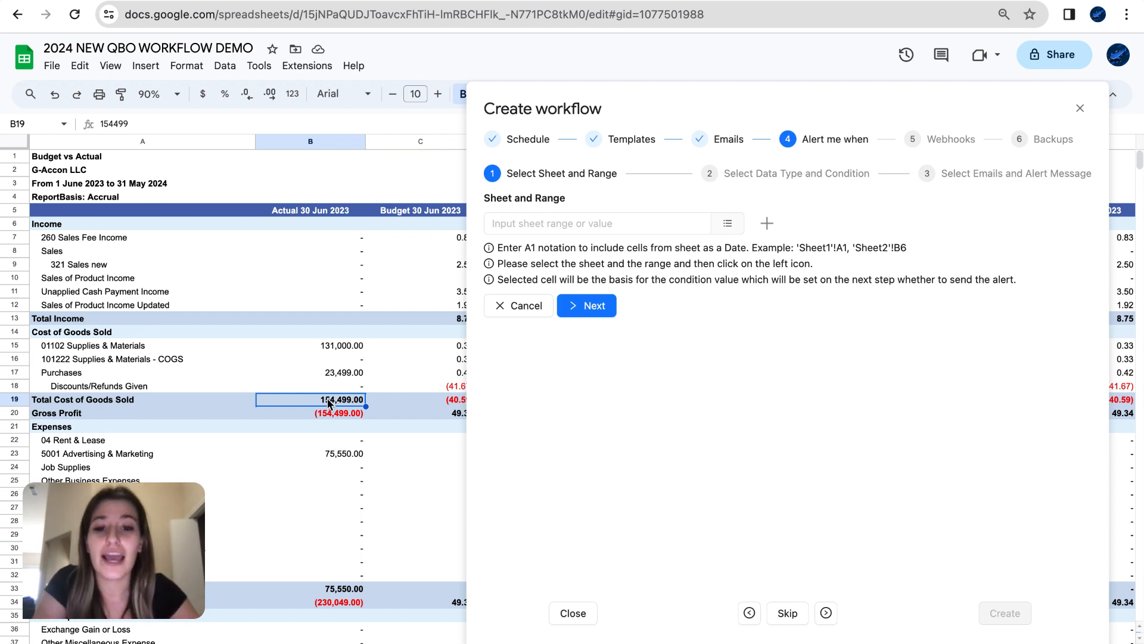
- Set the alert rule's range to 'BudgetvsActual'!B19
left_click(589, 225)
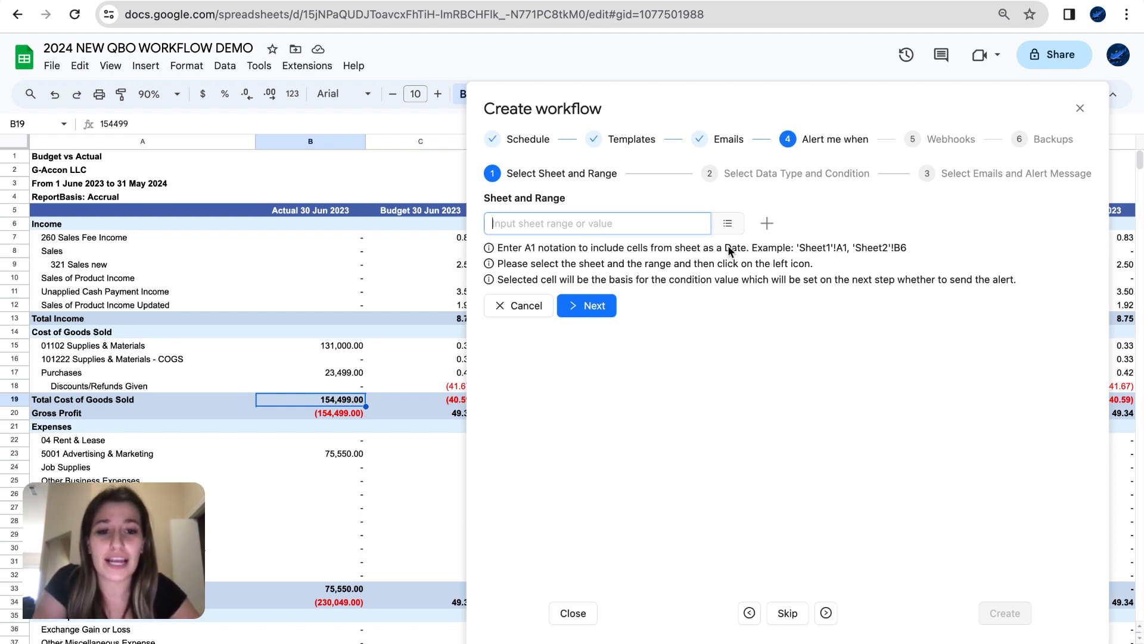
left_click(728, 225)
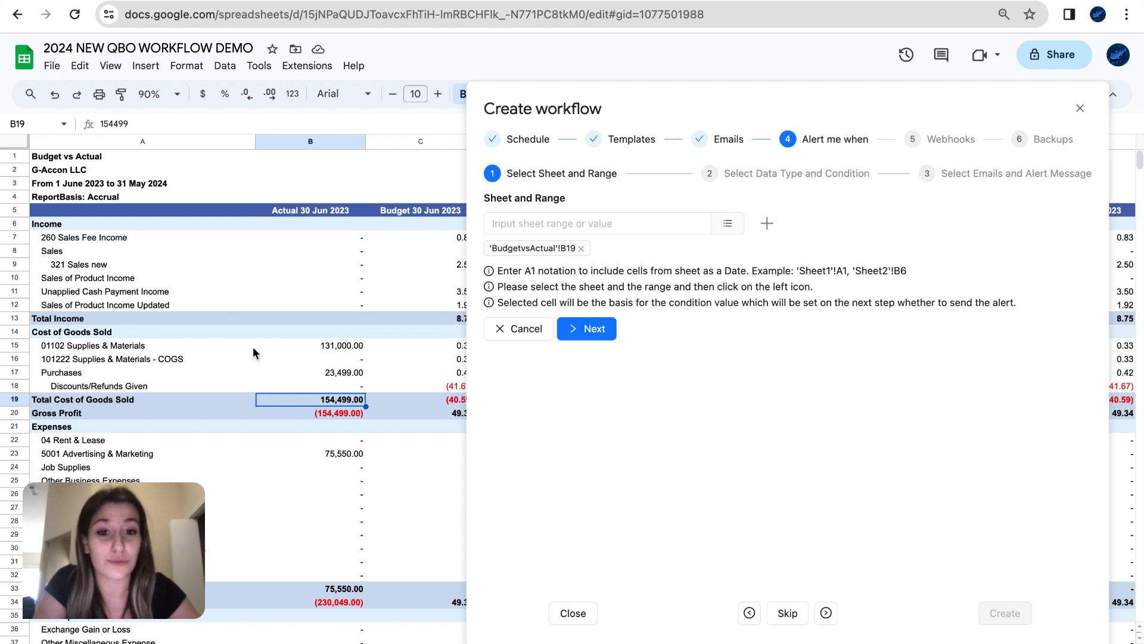
left_click(595, 329)
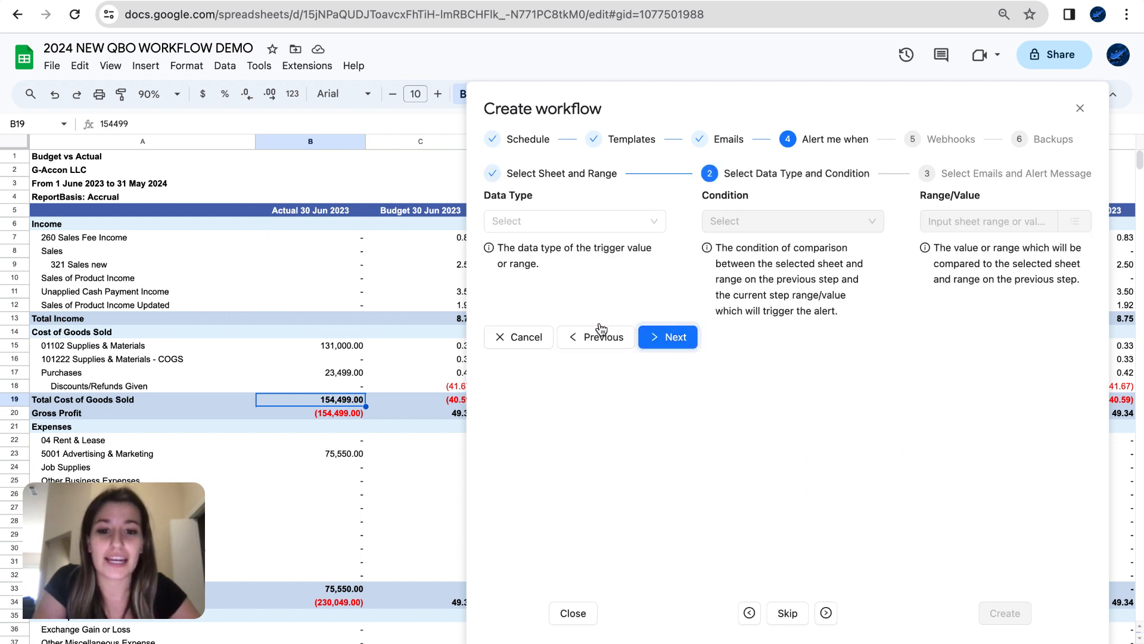
- Make the rule trigger on Amount/Number values < 154000
left_click(644, 223)
left_click(603, 251)
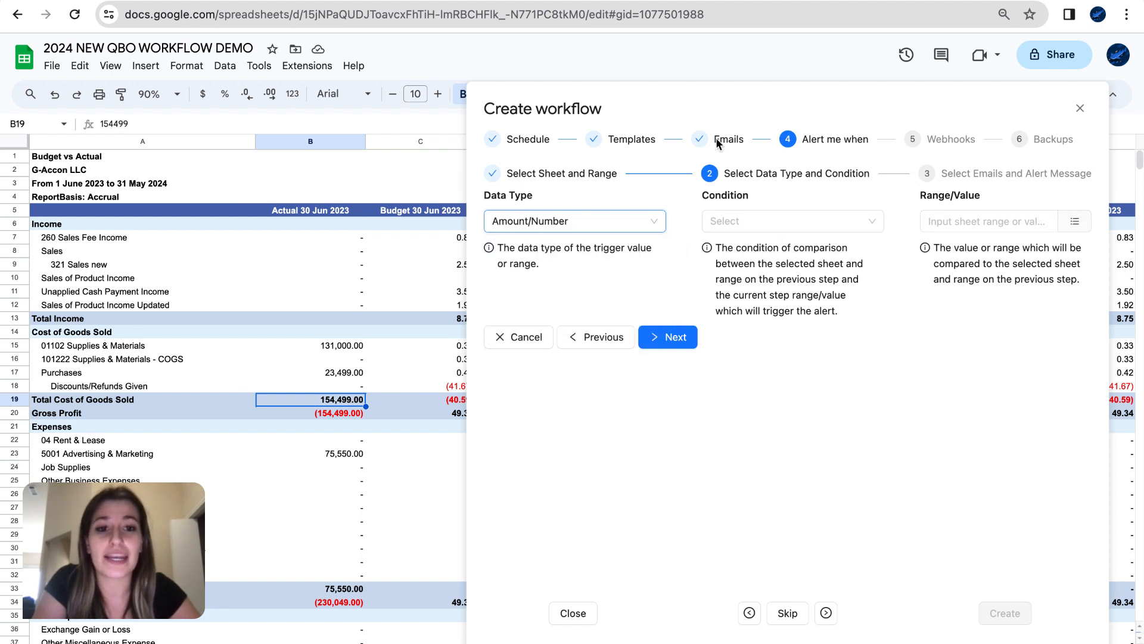
left_click(720, 98)
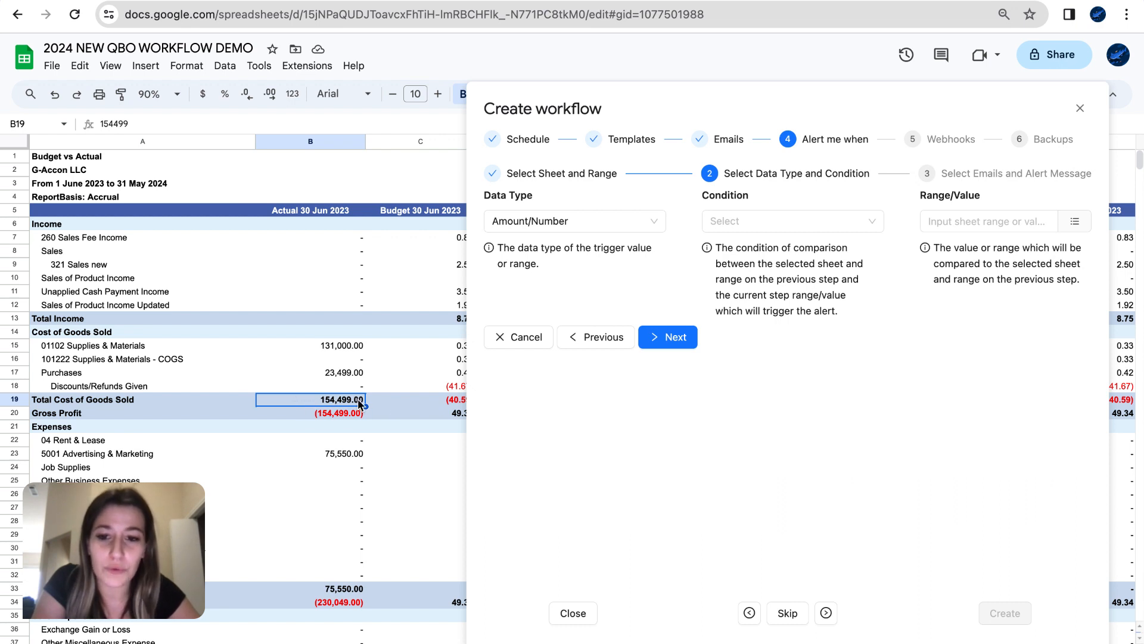
left_click(757, 229)
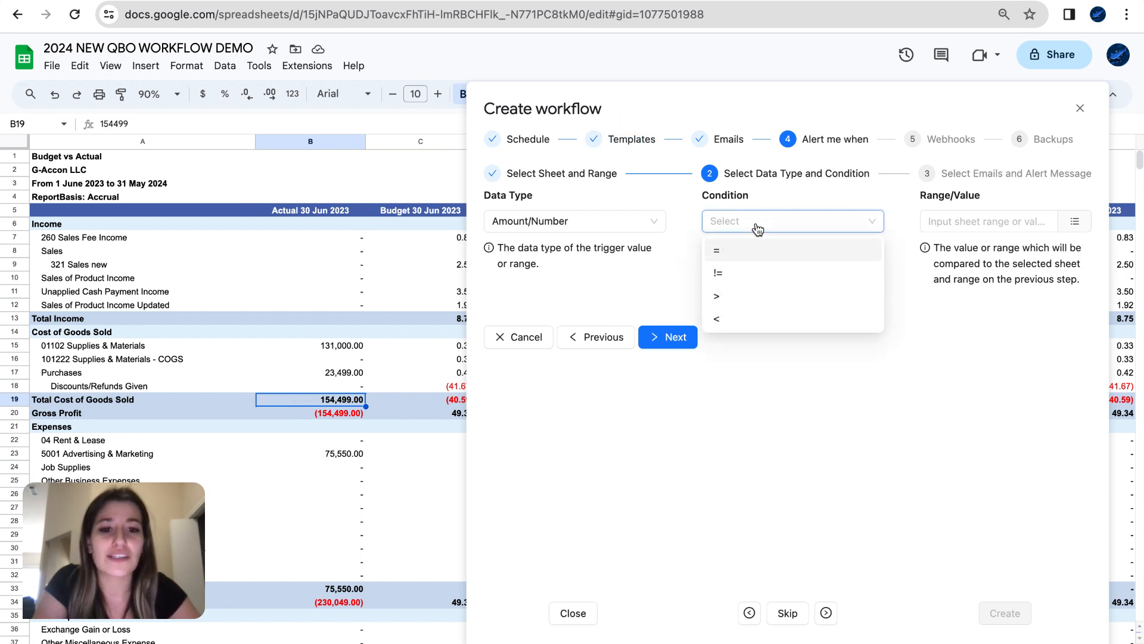
left_click(742, 329)
left_click(984, 221)
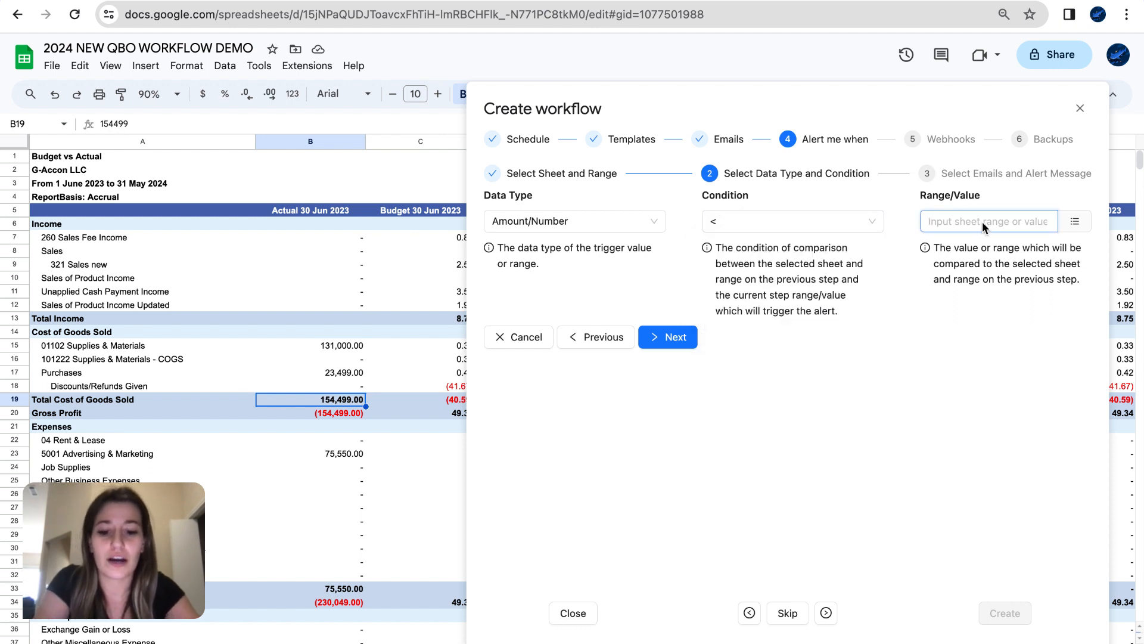
type("154000")
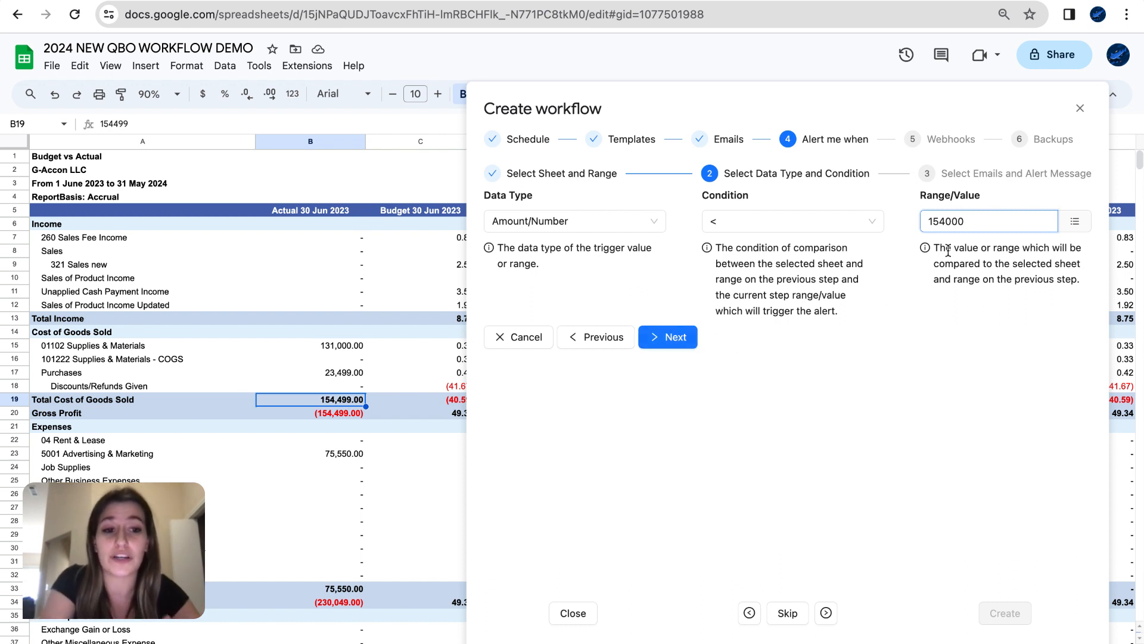
- Save the alert rule with the message 'Jun 2023 Actual Total COGS is under!! go look!'
left_click(680, 347)
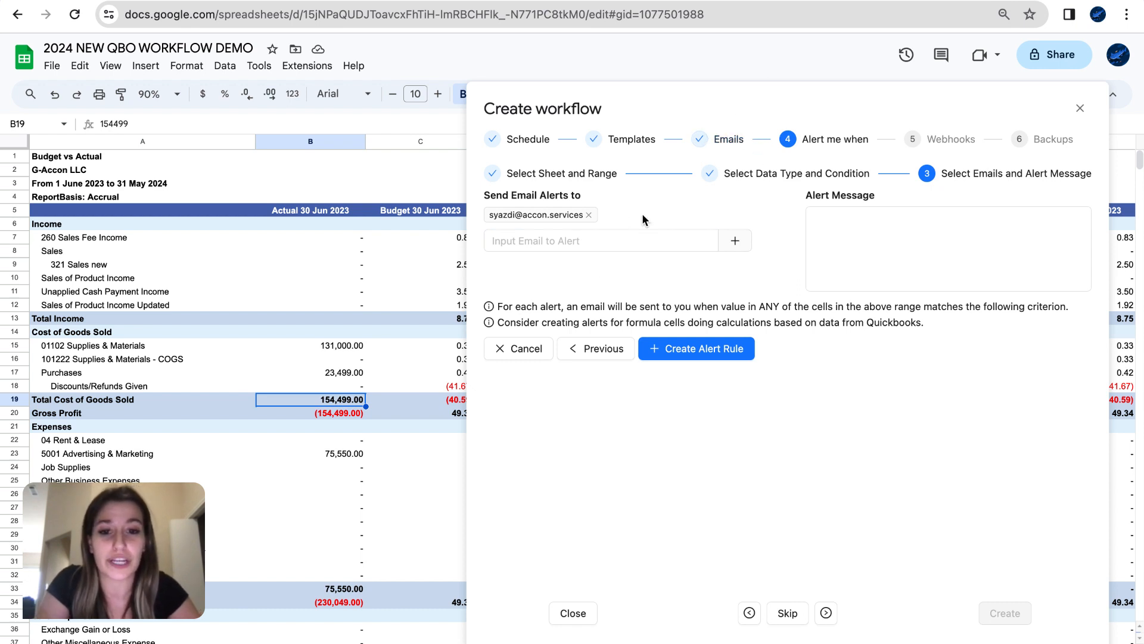
left_click(867, 231)
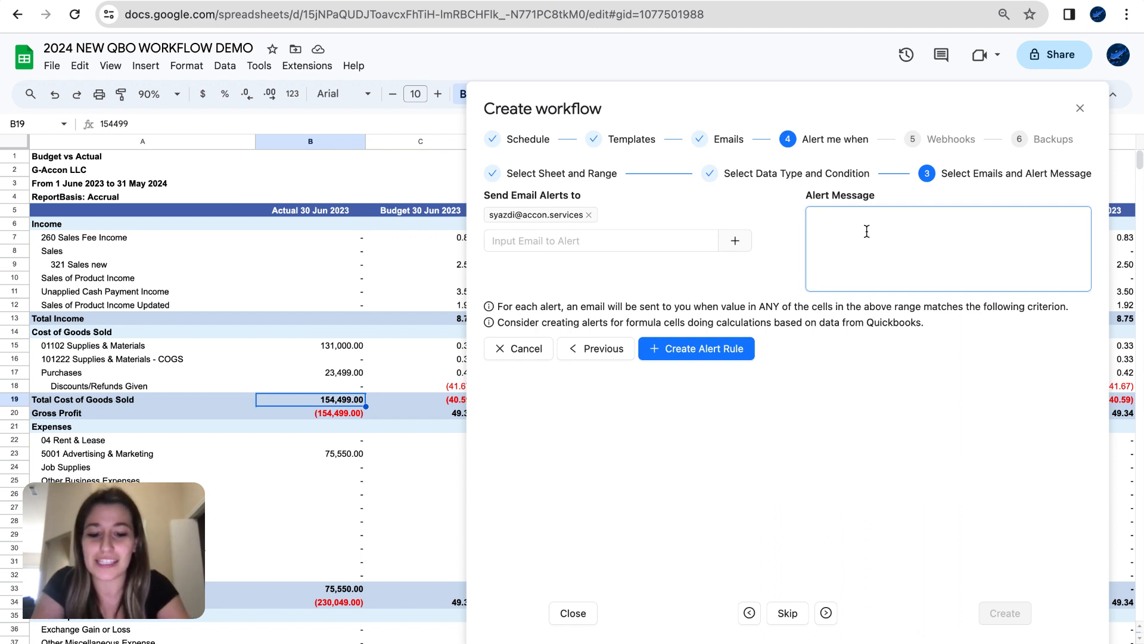
type("Jun 2023")
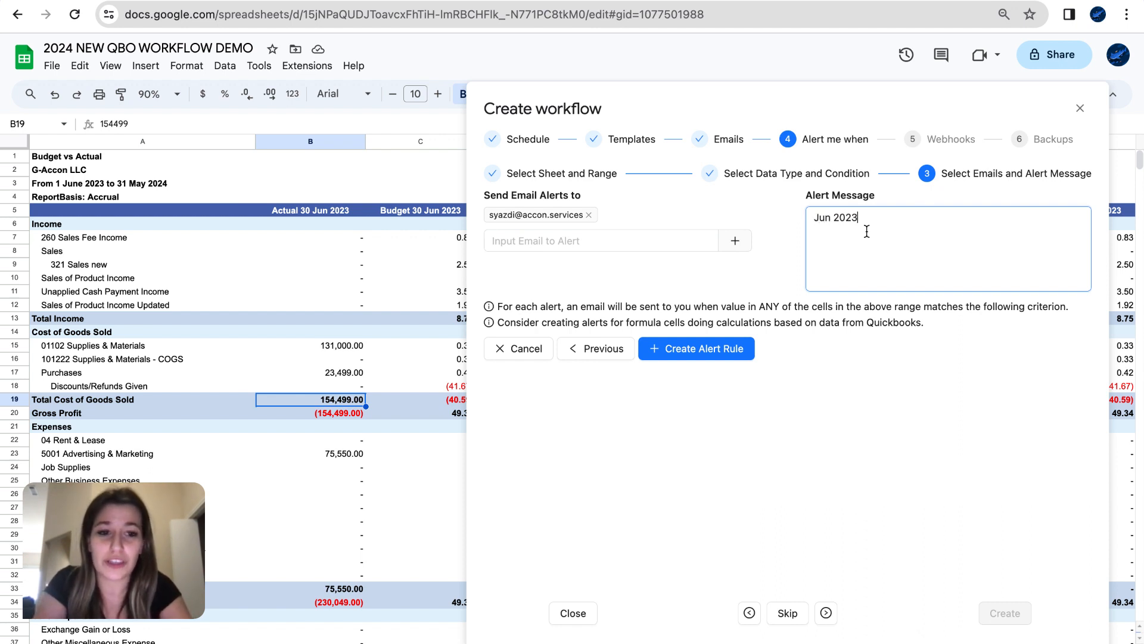
type(" Actual")
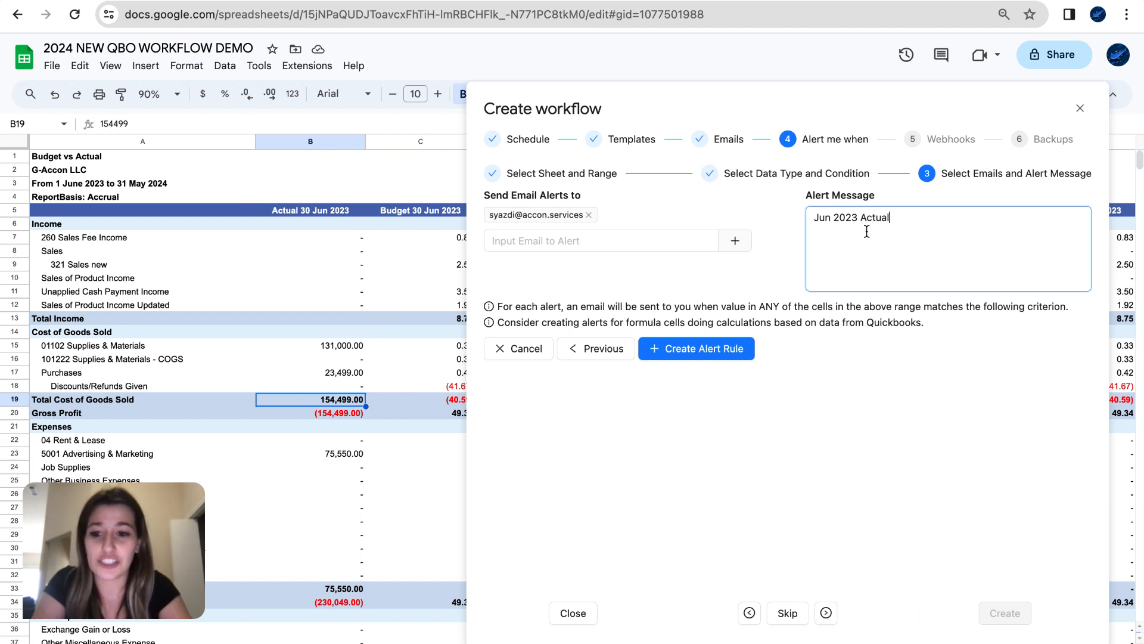
type(" Total COGS")
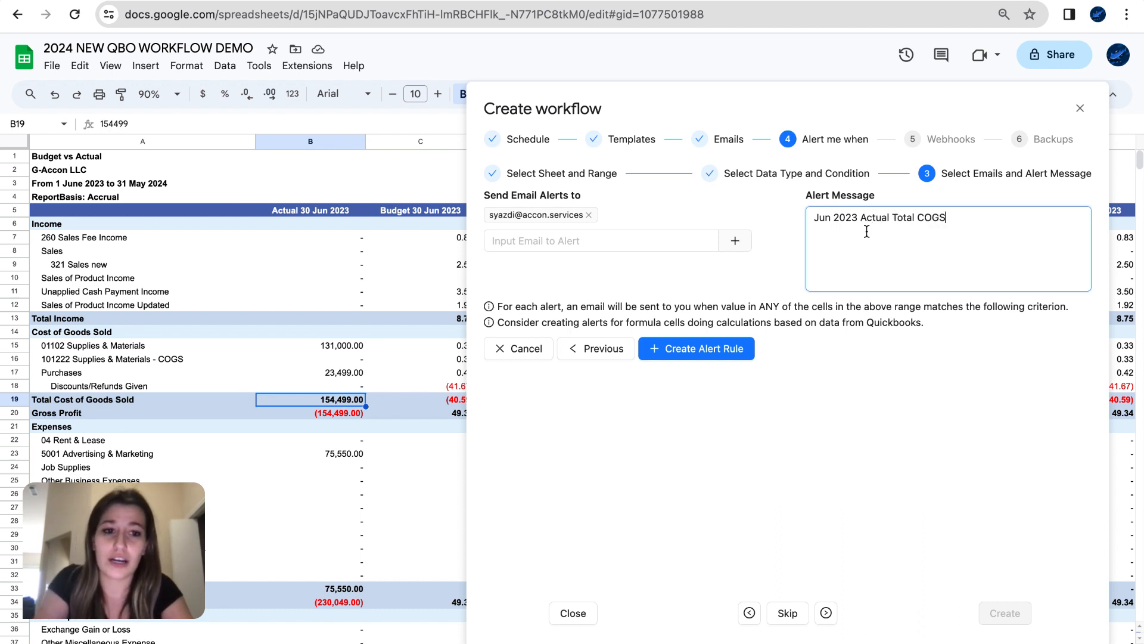
type(" is under")
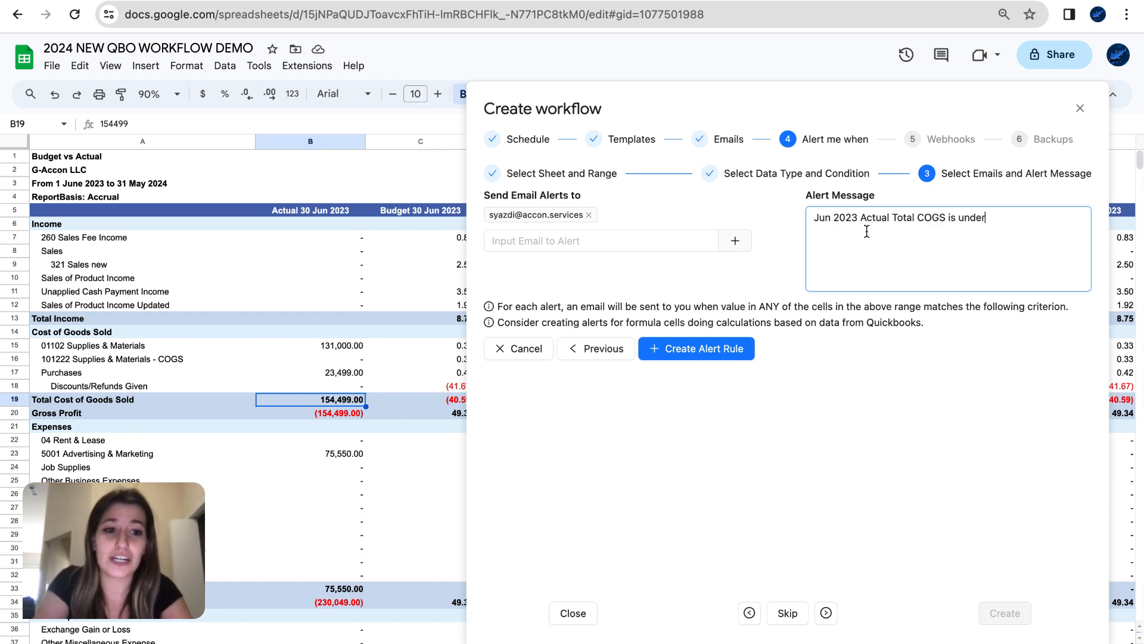
type("!! go look!")
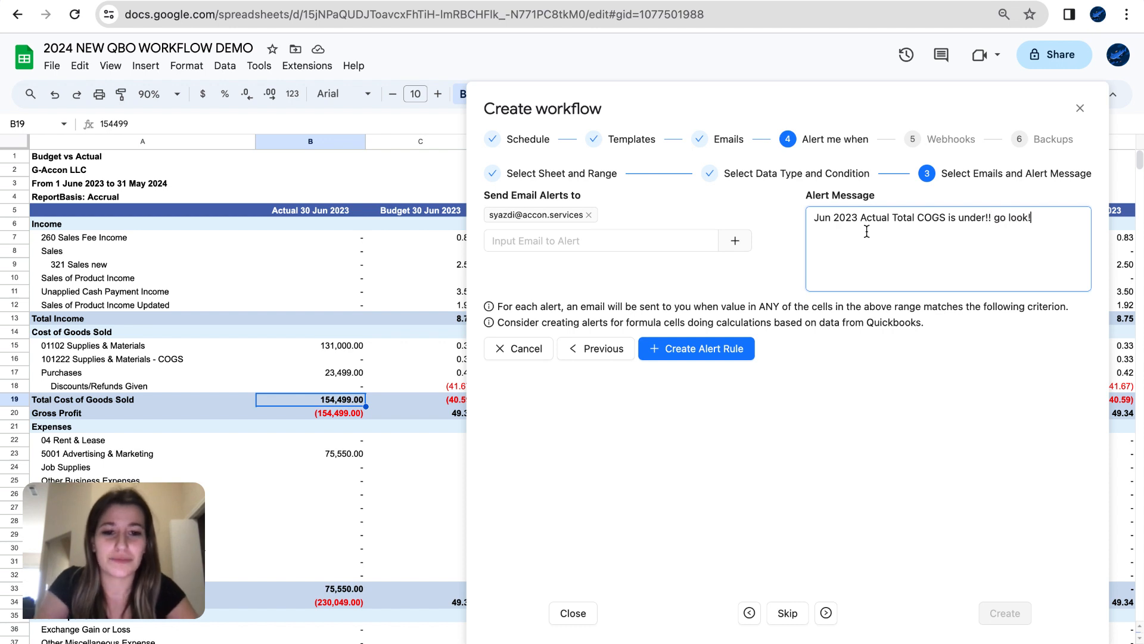
left_click(730, 352)
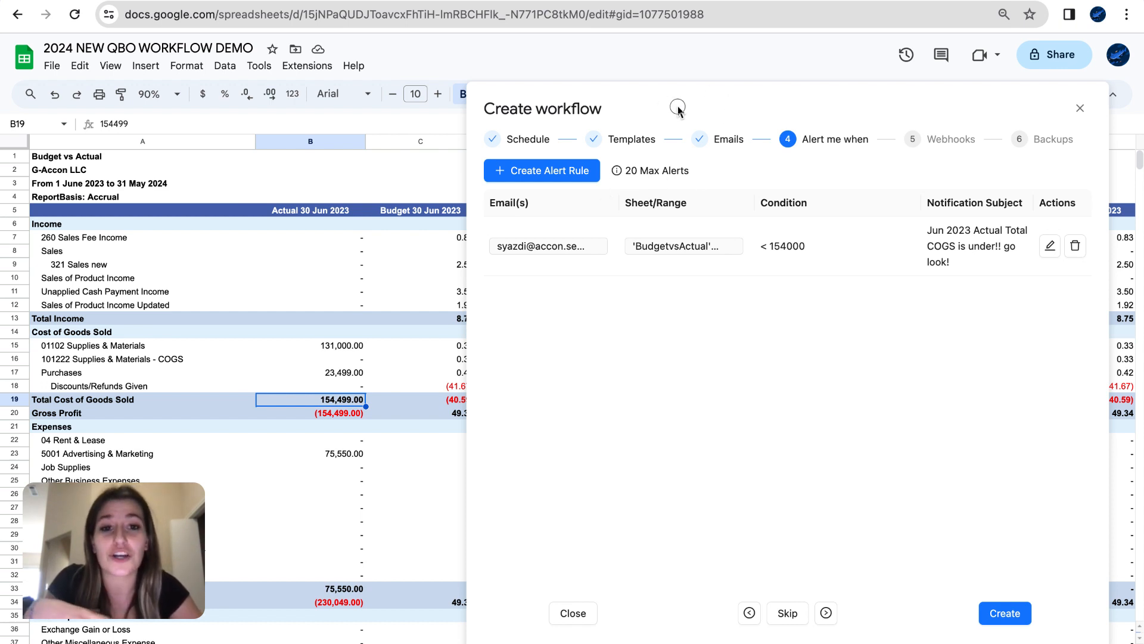
- Recentre the workflow dialog and advance to the Webhooks step
left_click_drag(677, 107, 484, 95)
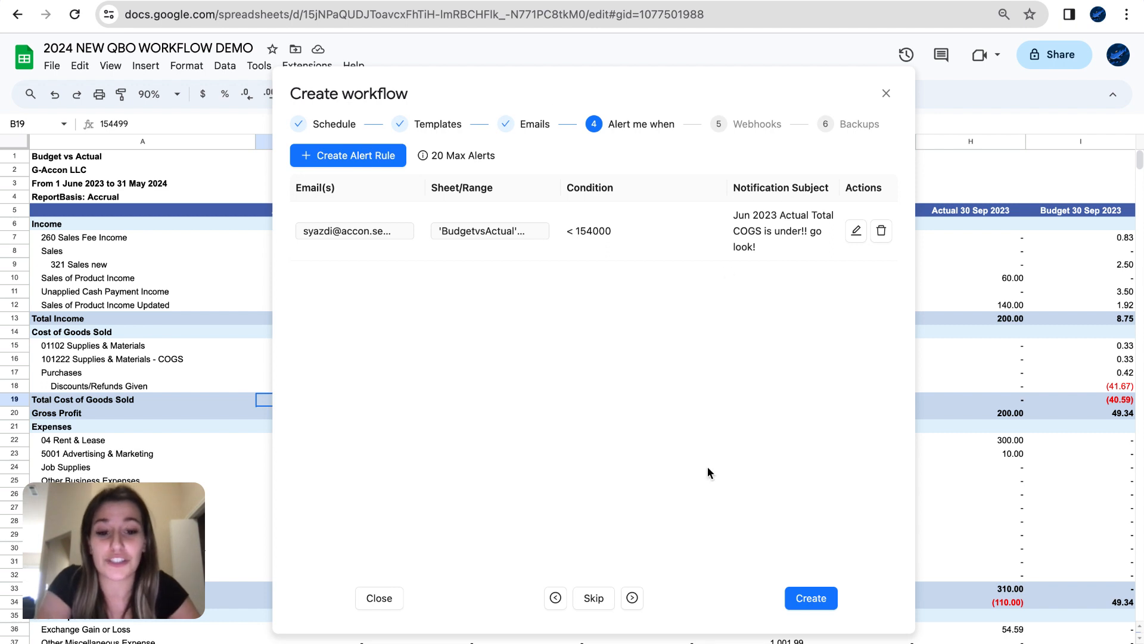
left_click(634, 598)
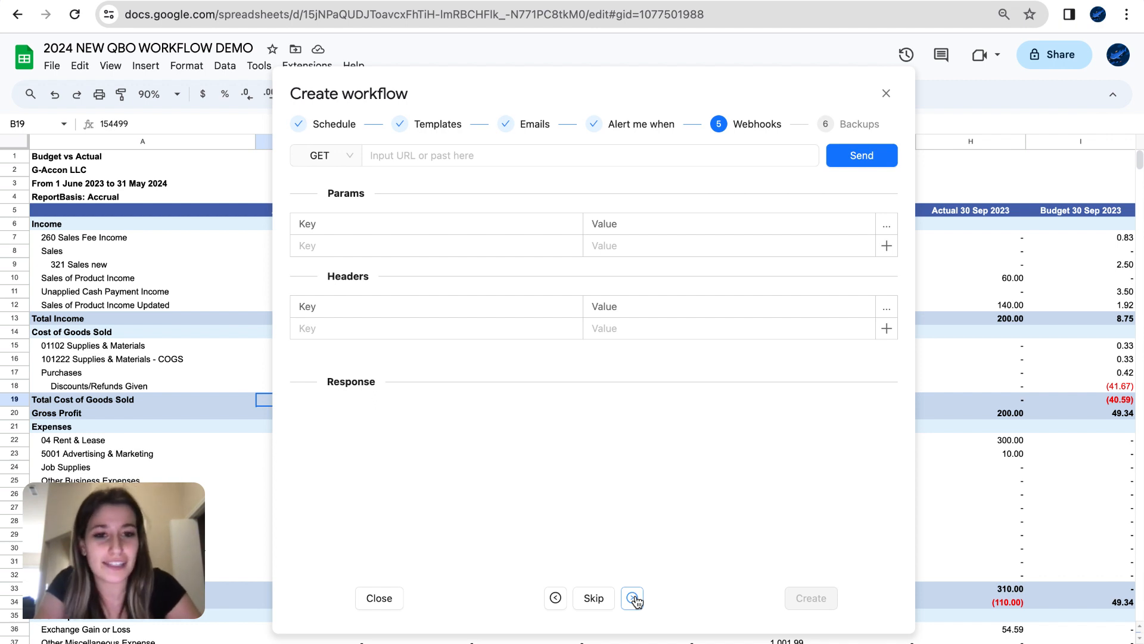
- Skip webhooks and turn on backups, keeping prefix G-Accon and timestamp format -YYYY-MM-DD-HH
left_click(633, 598)
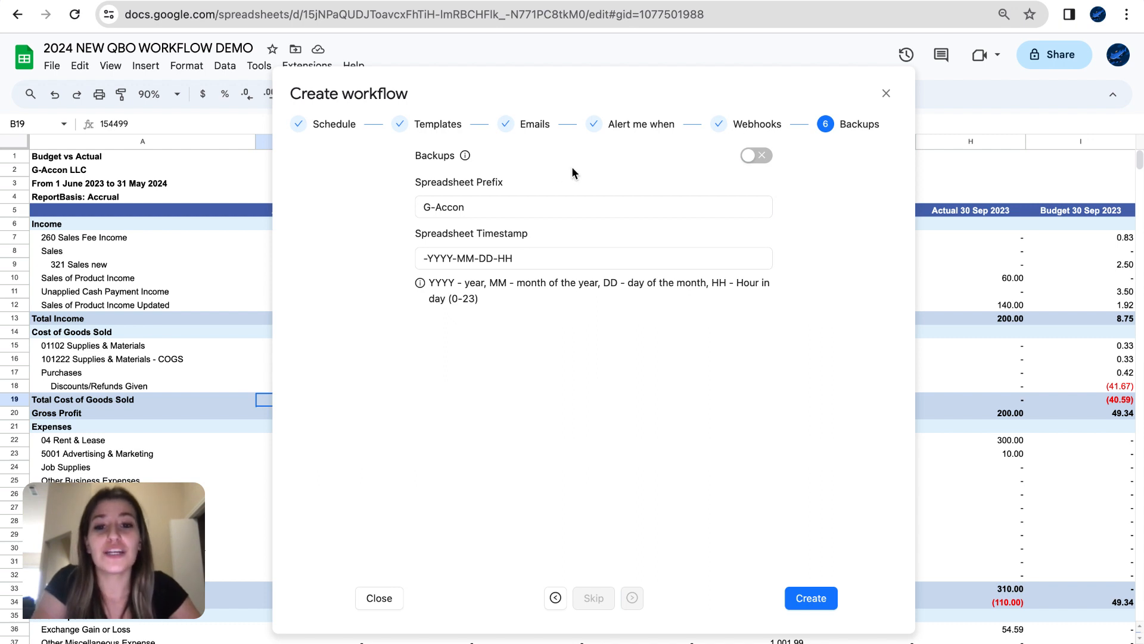
left_click(751, 157)
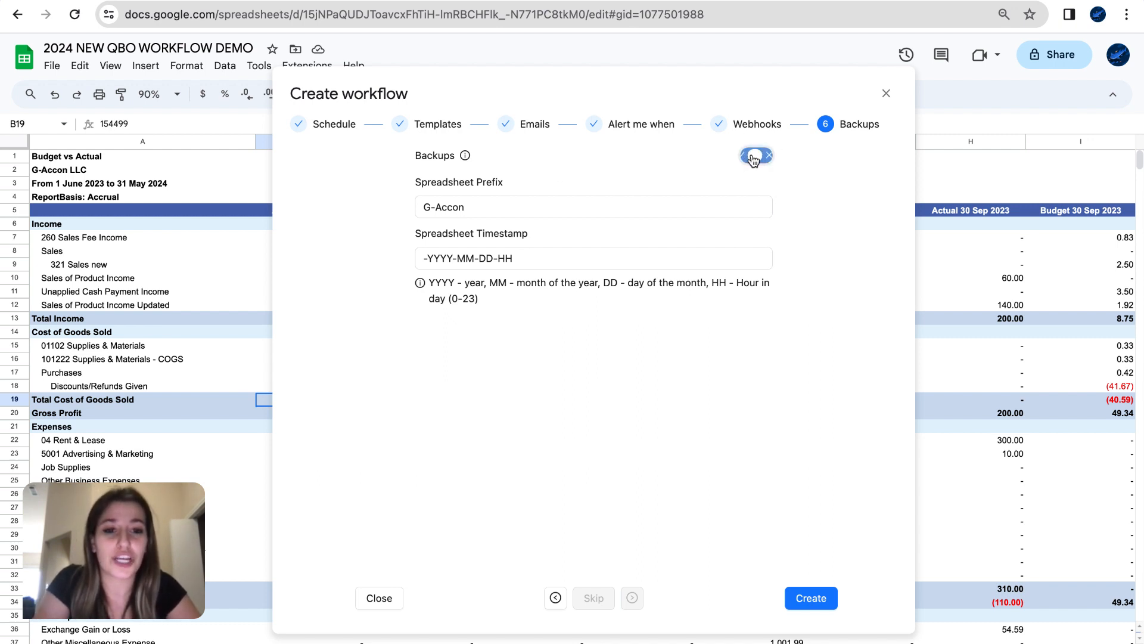
mouse_move(467, 156)
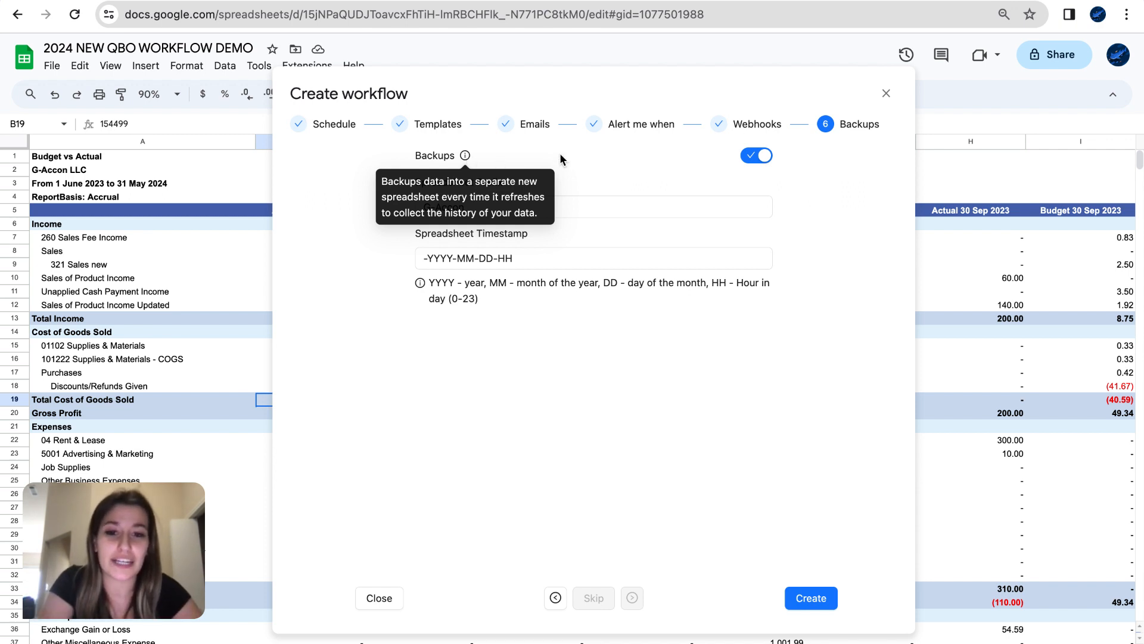
left_click(485, 206)
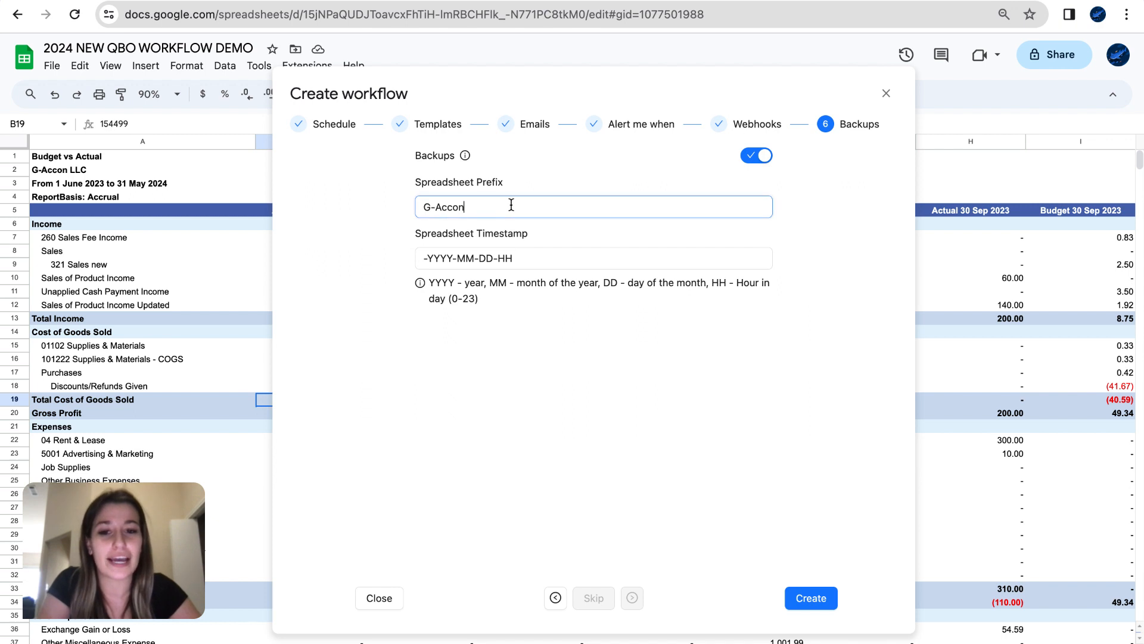
triple_click(511, 206)
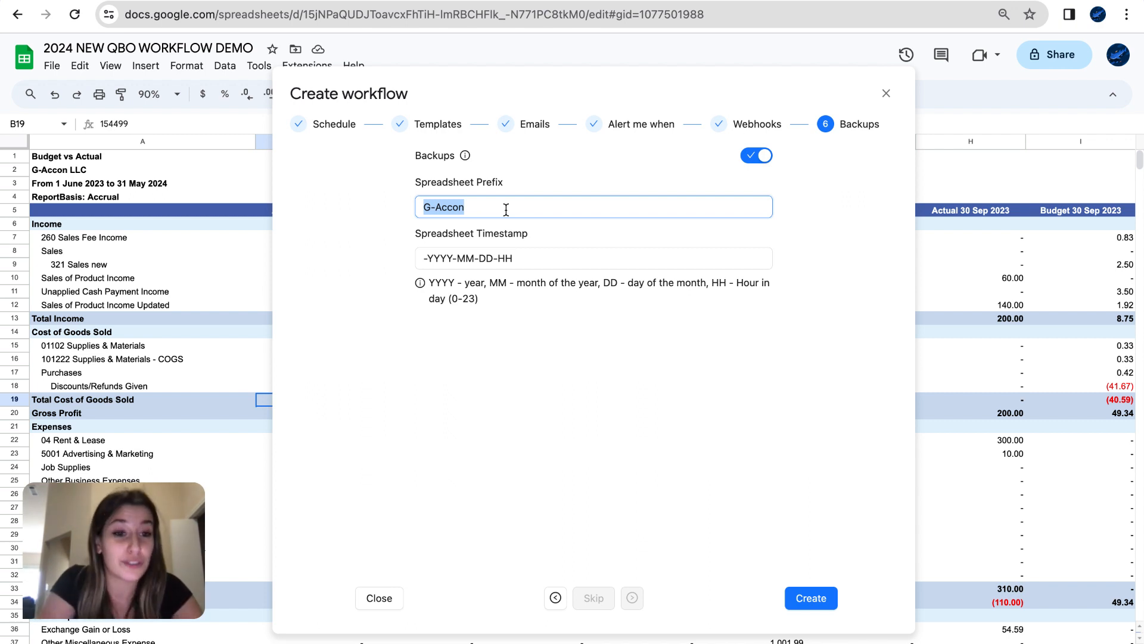
left_click(535, 255)
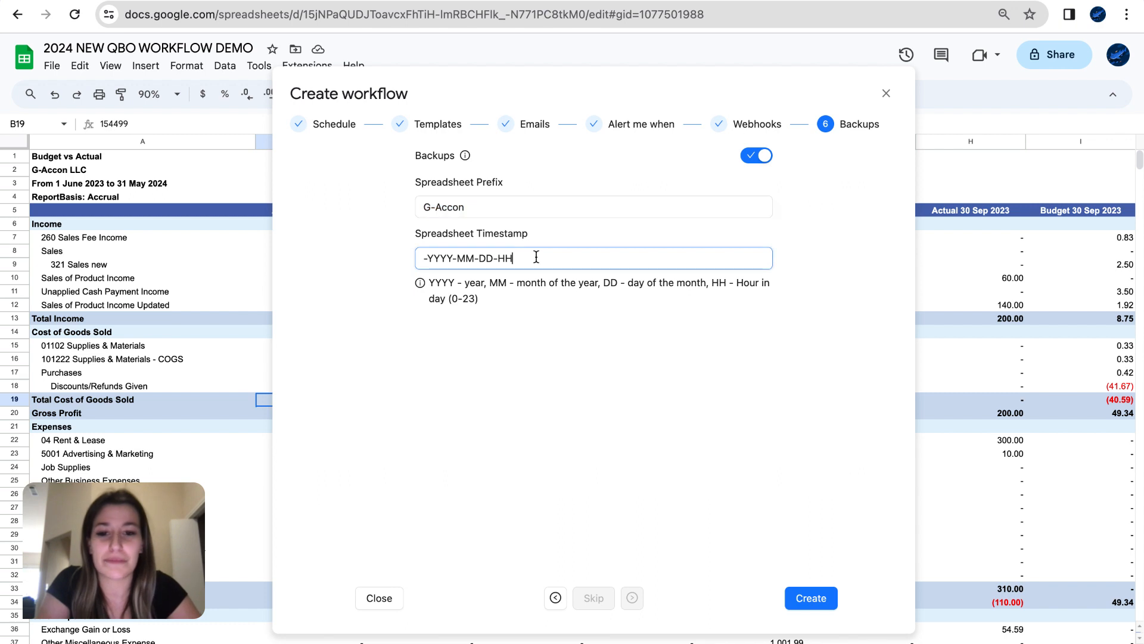
- Create the Demo 2024 workflow, then open G-Accon for QuickBooks > Automation > Edit/Delete Workflows
left_click(824, 604)
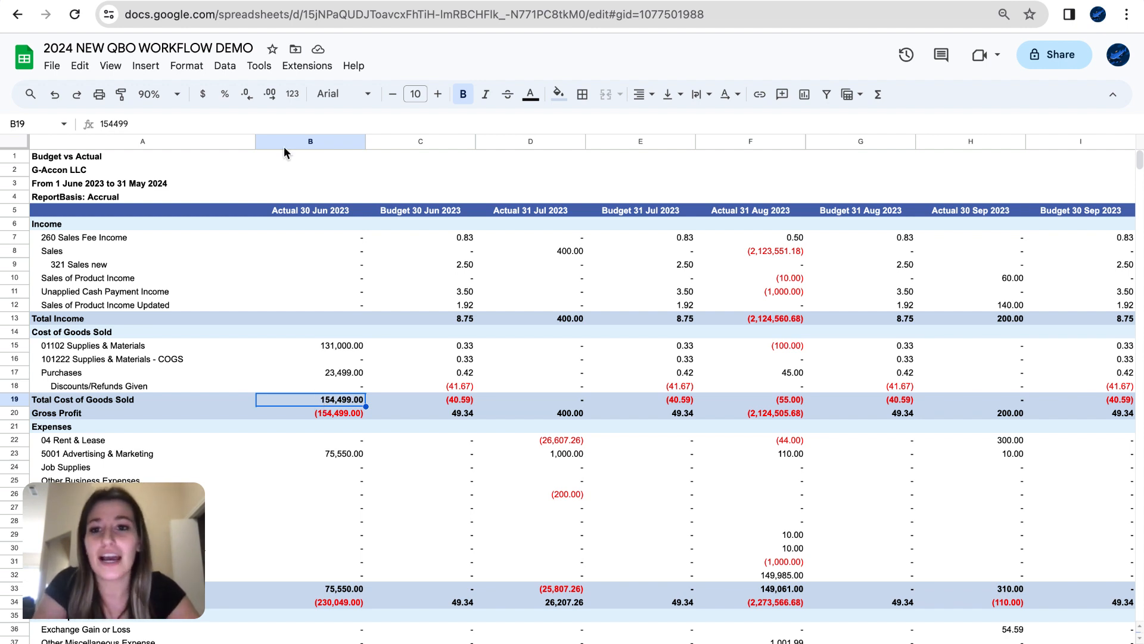
left_click(307, 68)
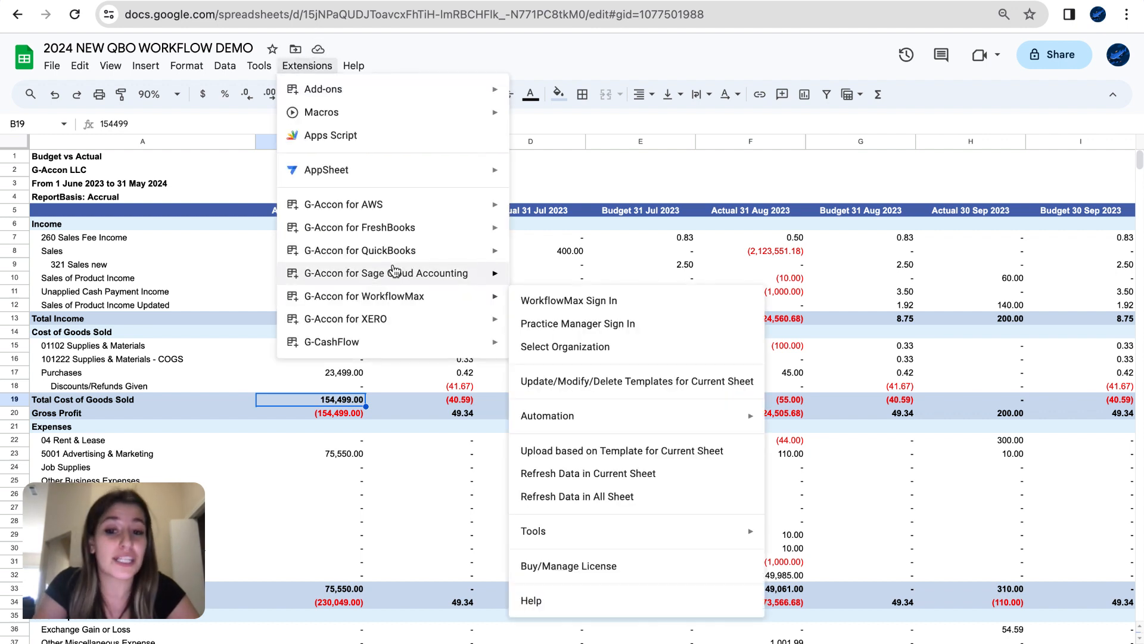
mouse_move(395, 253)
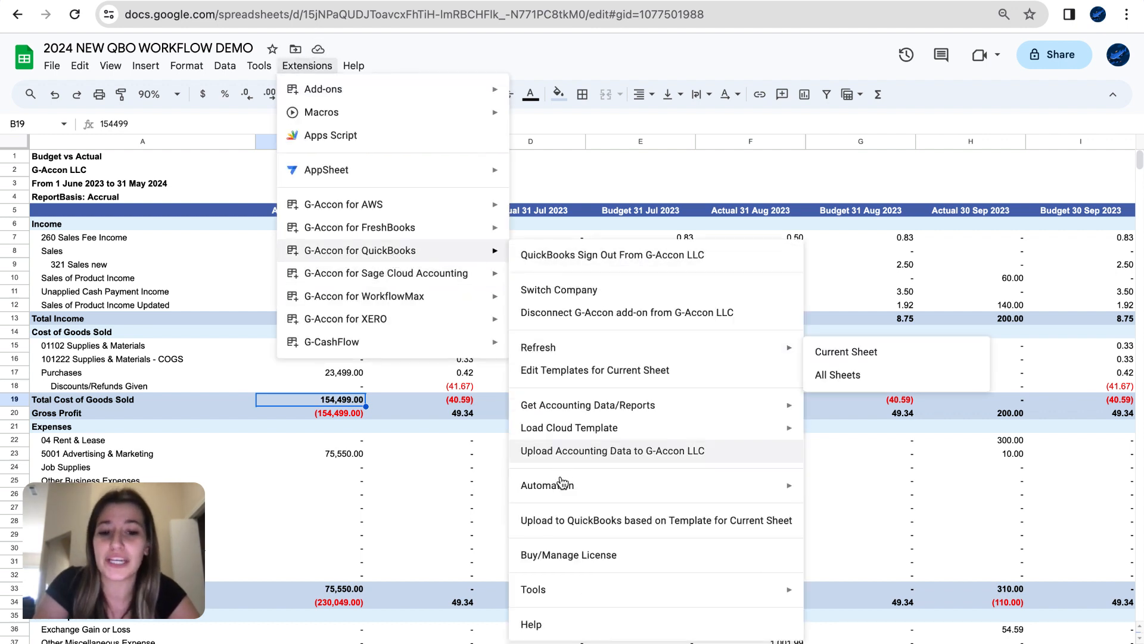
mouse_move(560, 484)
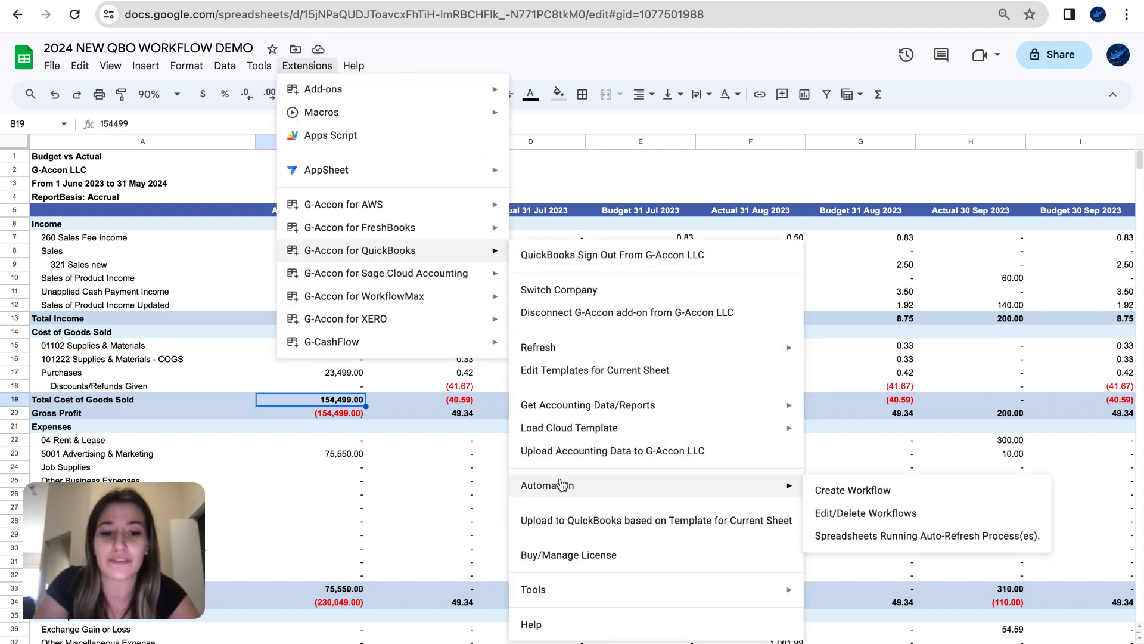
left_click(841, 513)
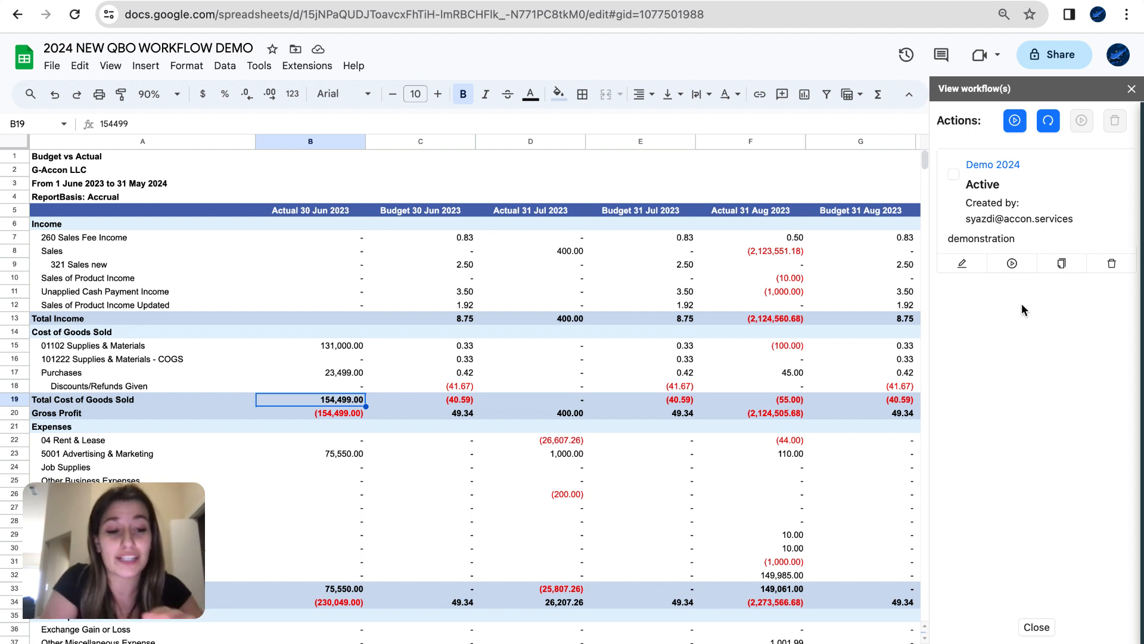
- Run the Demo 2024 workflow now, then open its settings in Update workflow
left_click(1014, 264)
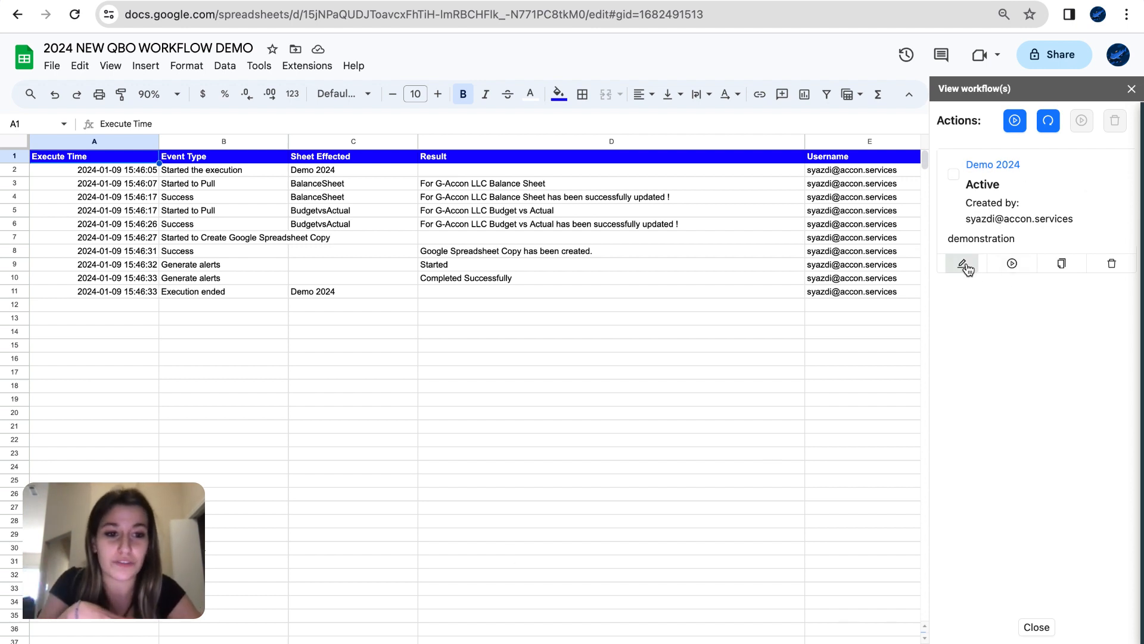
left_click(966, 267)
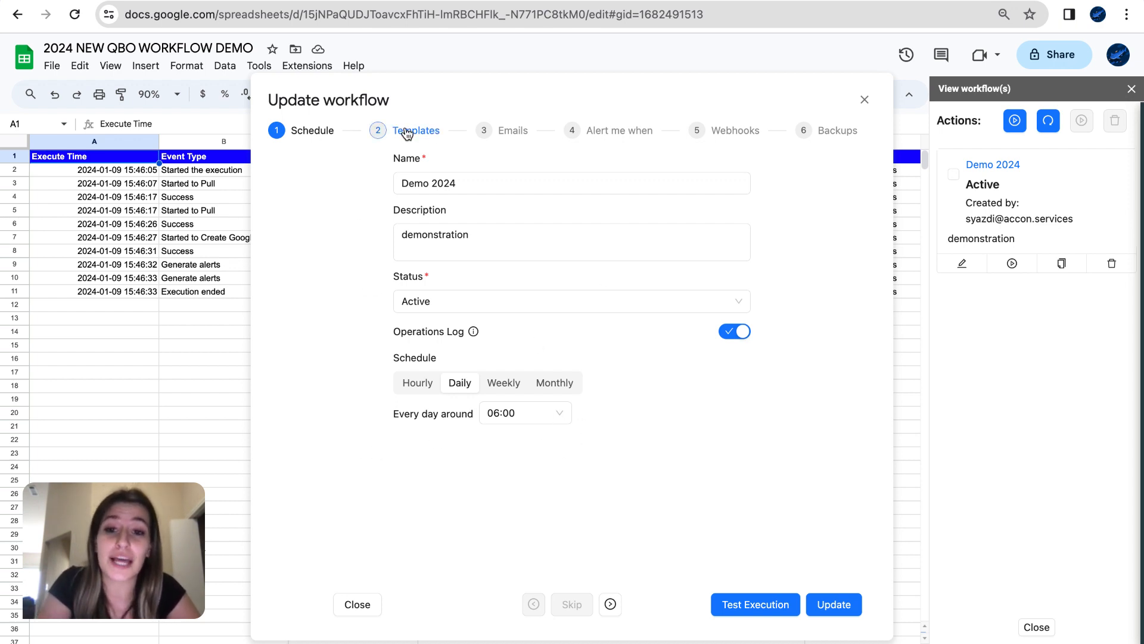
- In Demo 2024's Emails step, add the recipient's e-mail address
left_click(405, 130)
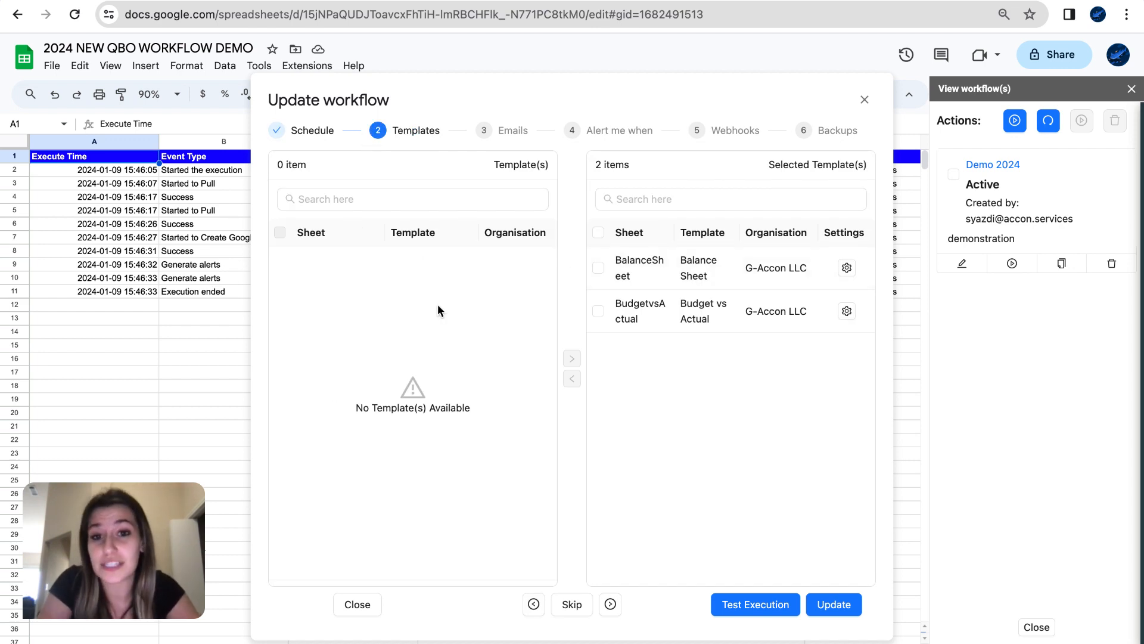
left_click(511, 130)
left_click(328, 183)
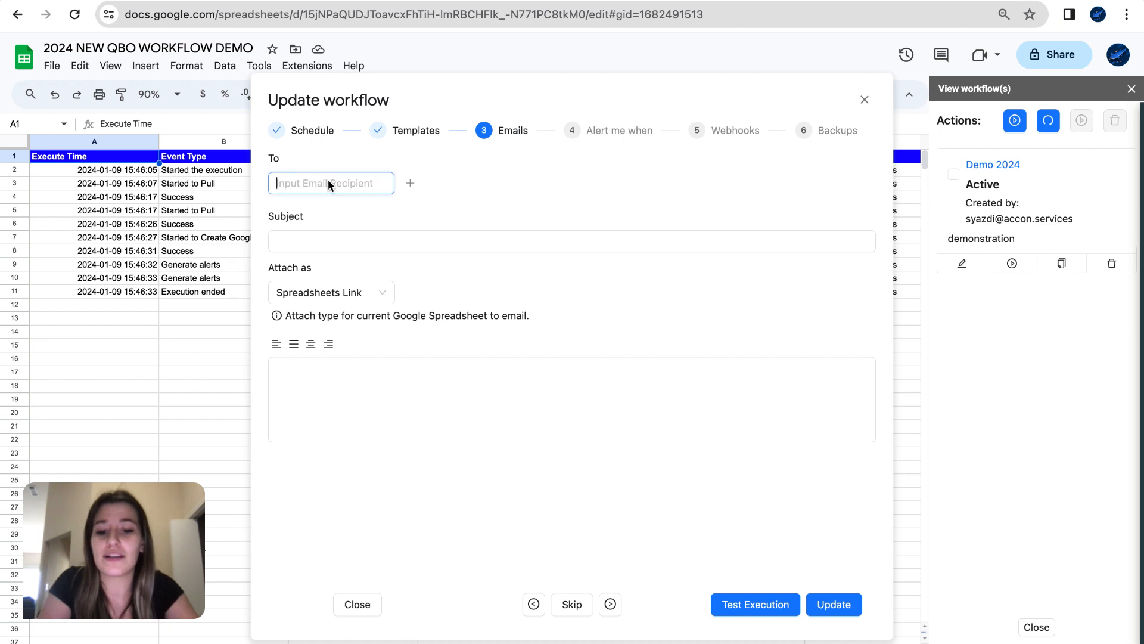
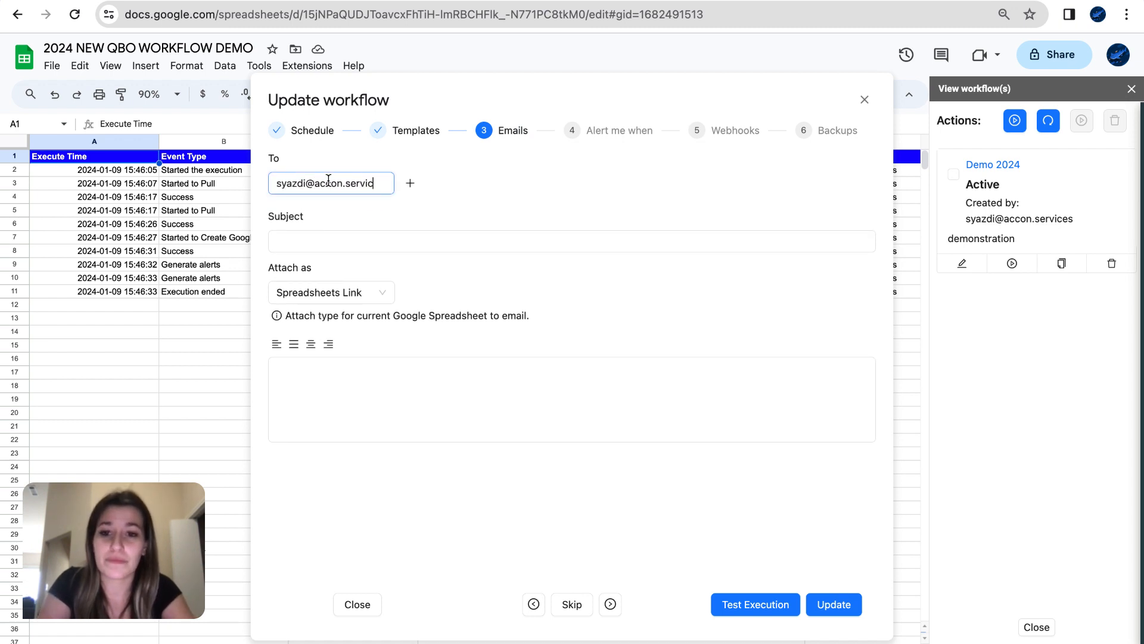
key("Return")
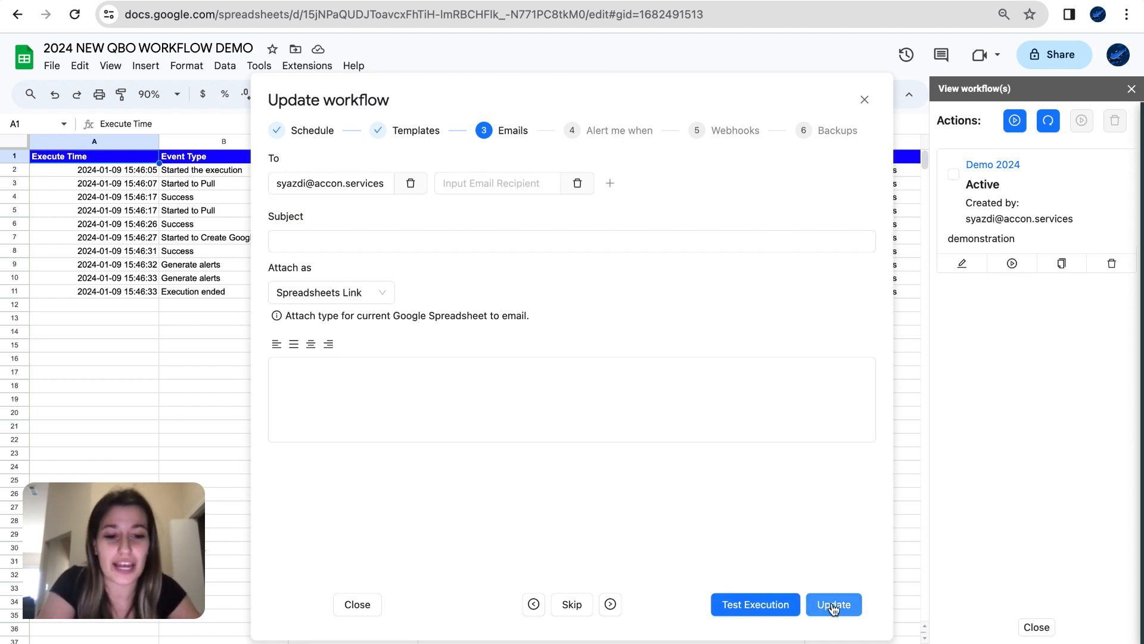
left_click(833, 605)
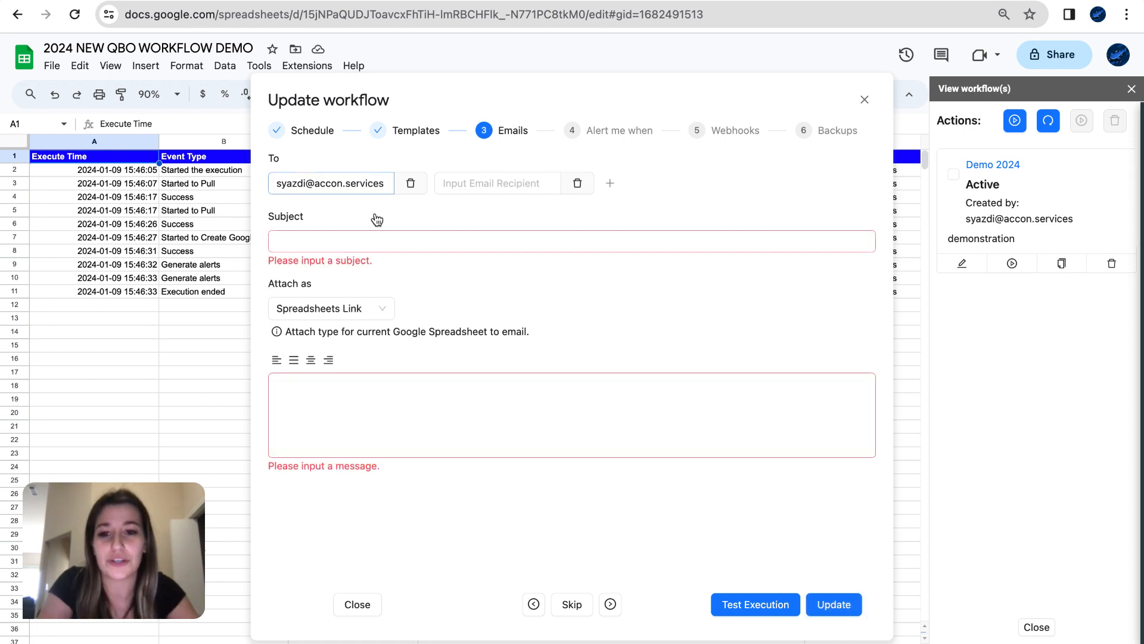
- Set email subject 'Demo' and message 'Demonstration!', save the workflow, and close the panel
left_click(367, 248)
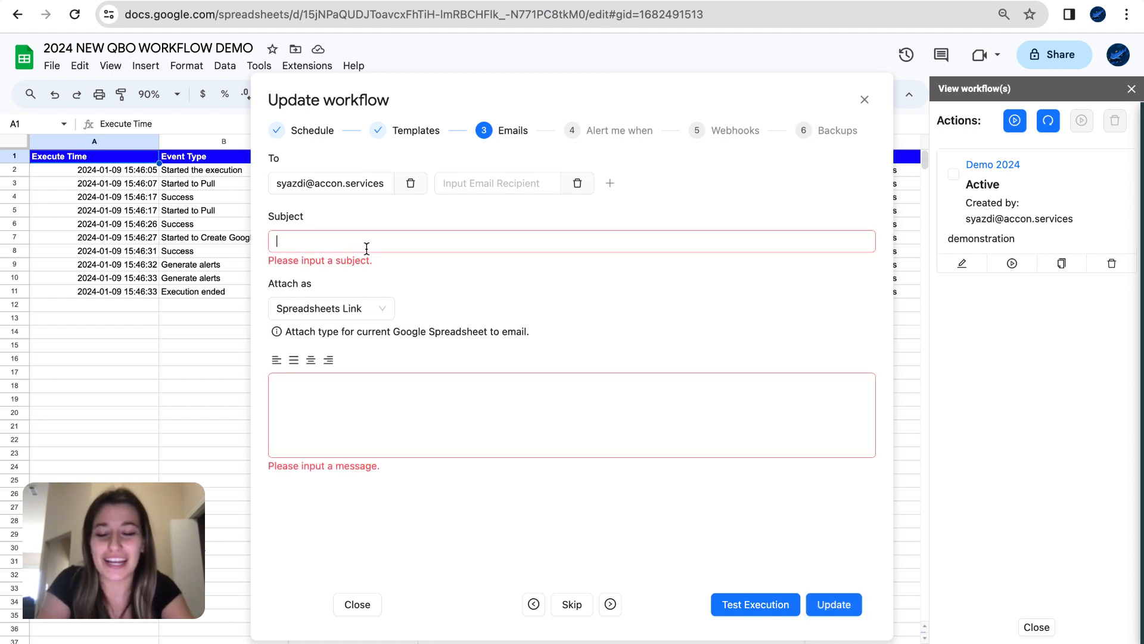
type("Demo")
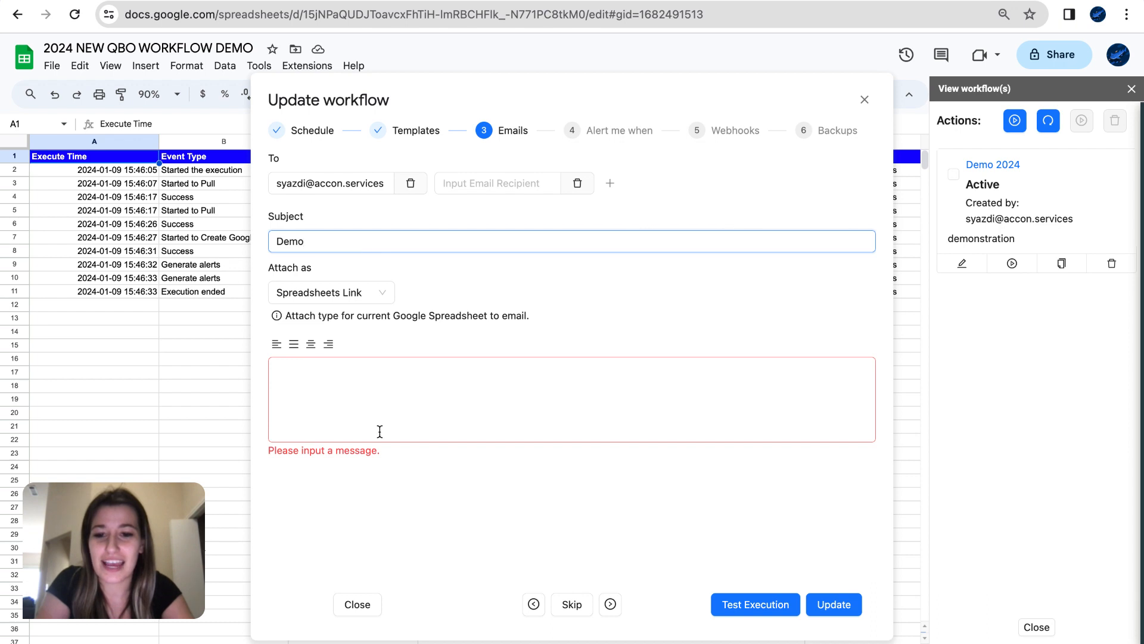
left_click(383, 400)
type("Demon")
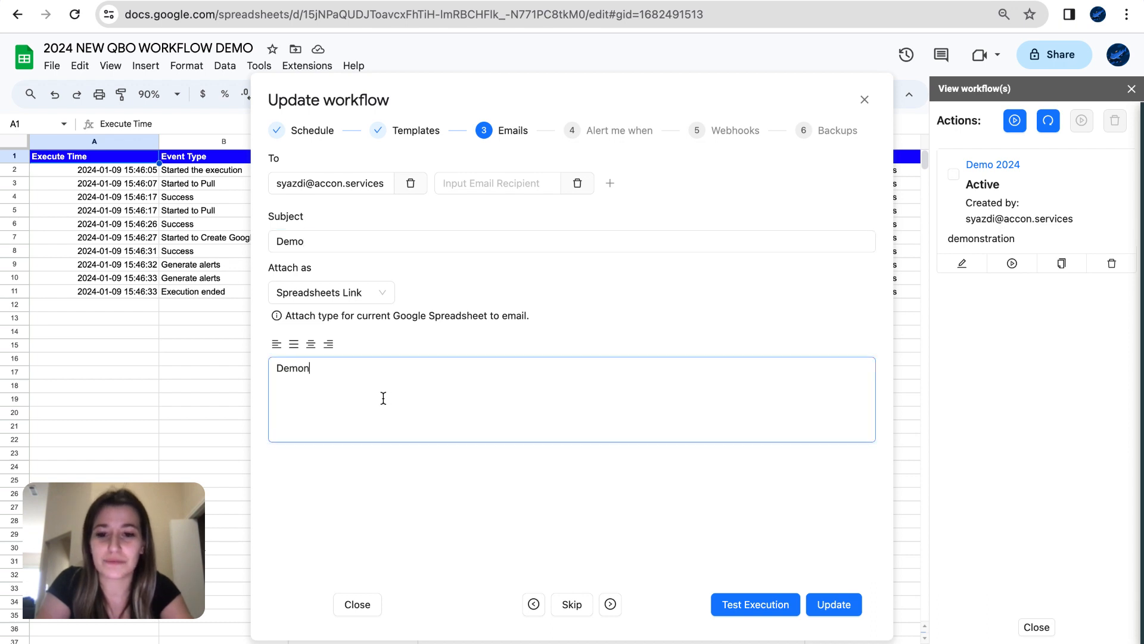
type("stration!")
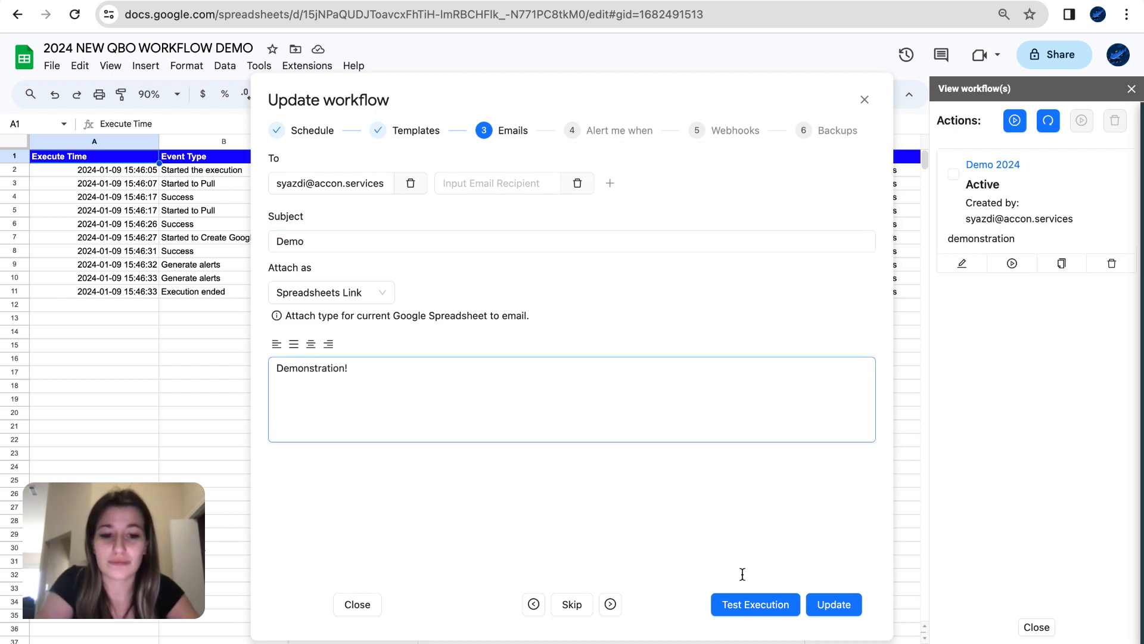
left_click(834, 612)
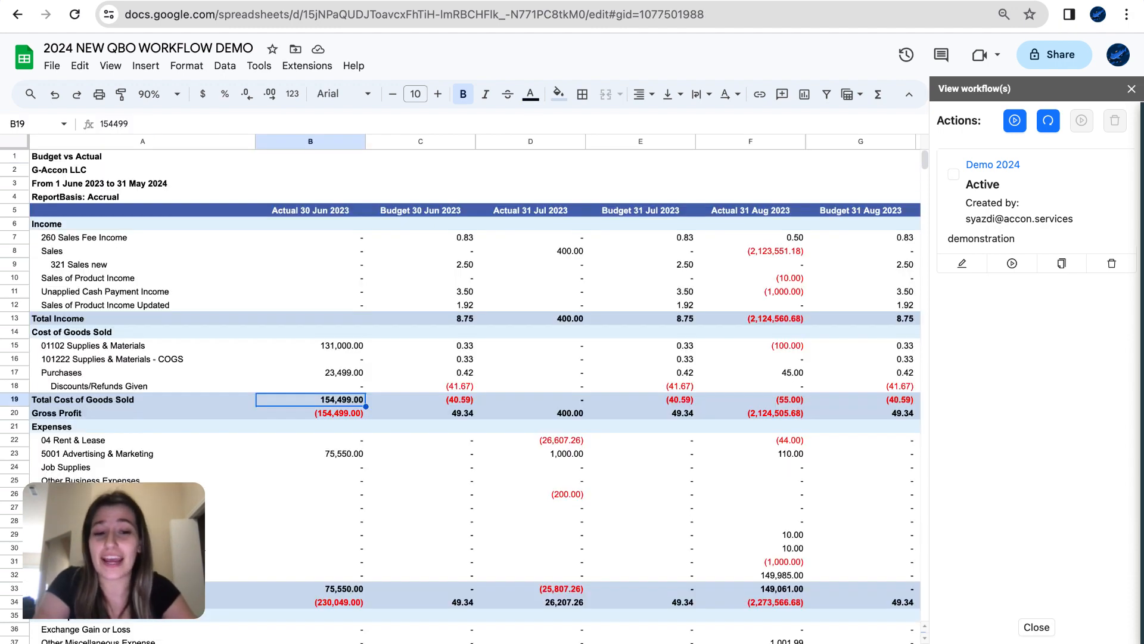
left_click(1132, 89)
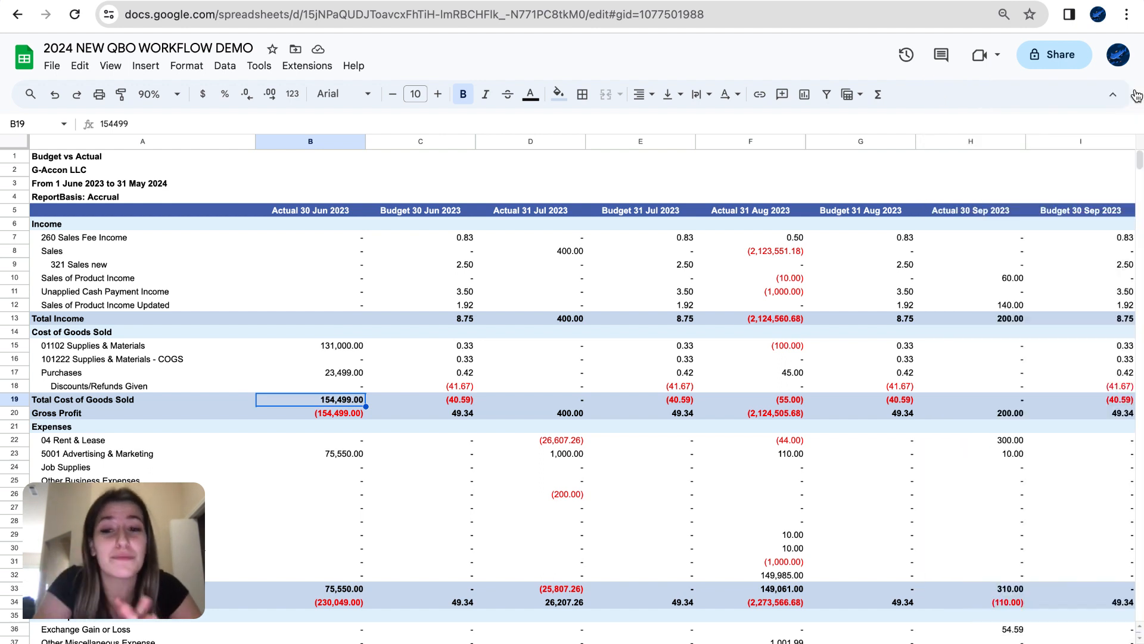